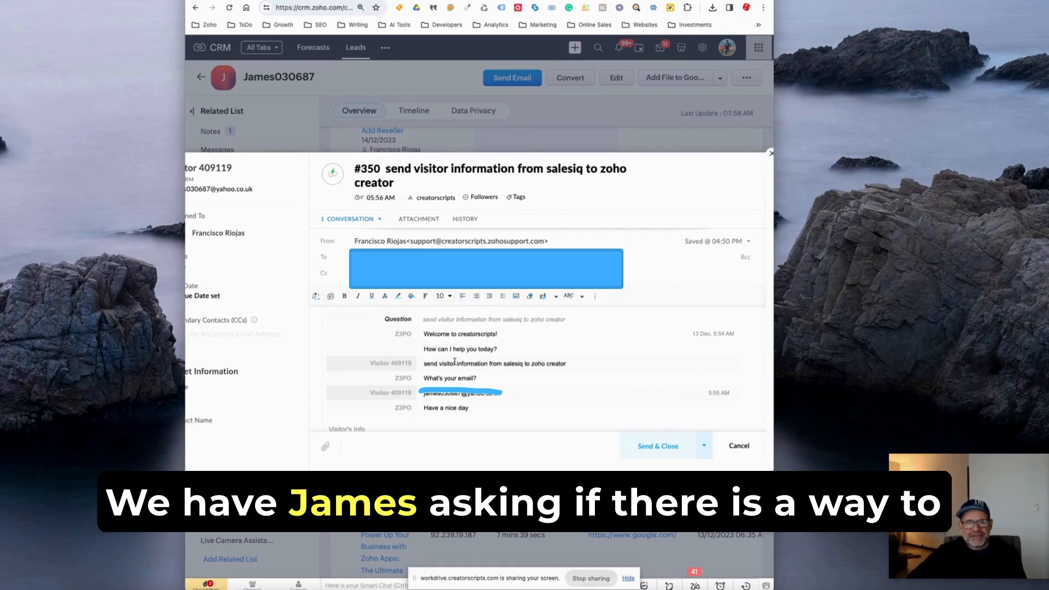
Highlight the visitor's question about sending visitor information from SalesIQ to Zoho Creator in the support ticket conversation.
scroll(437, 361, down, 1)
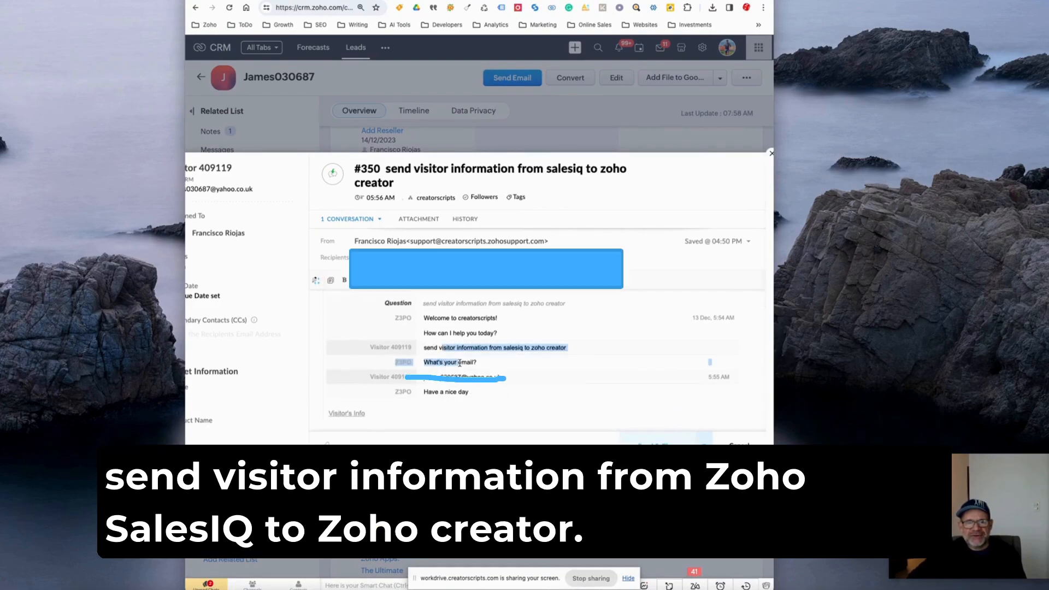
drag(569, 348, 422, 346)
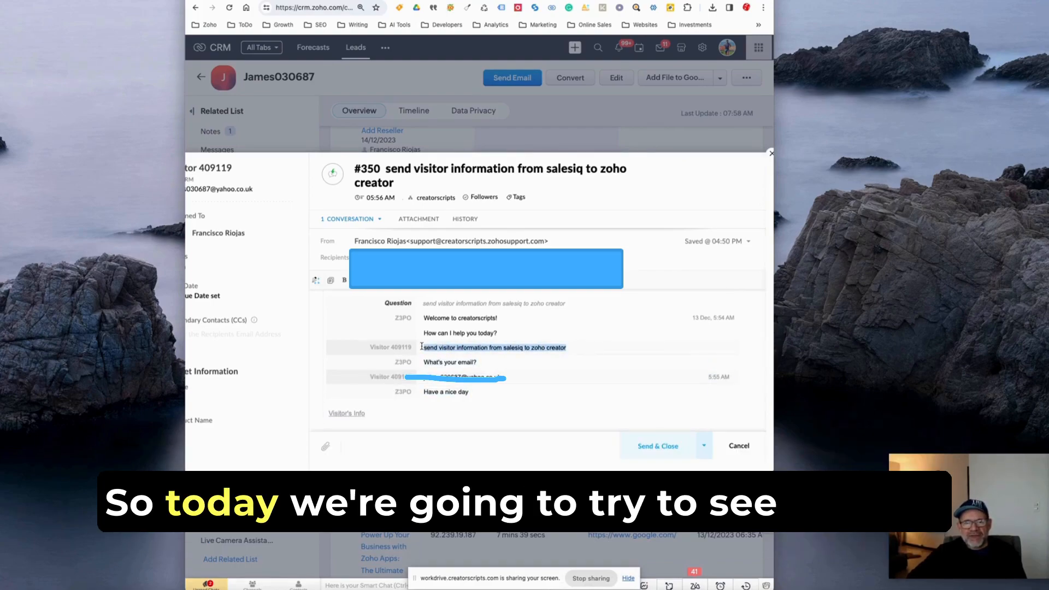
scroll(422, 346, up, 3)
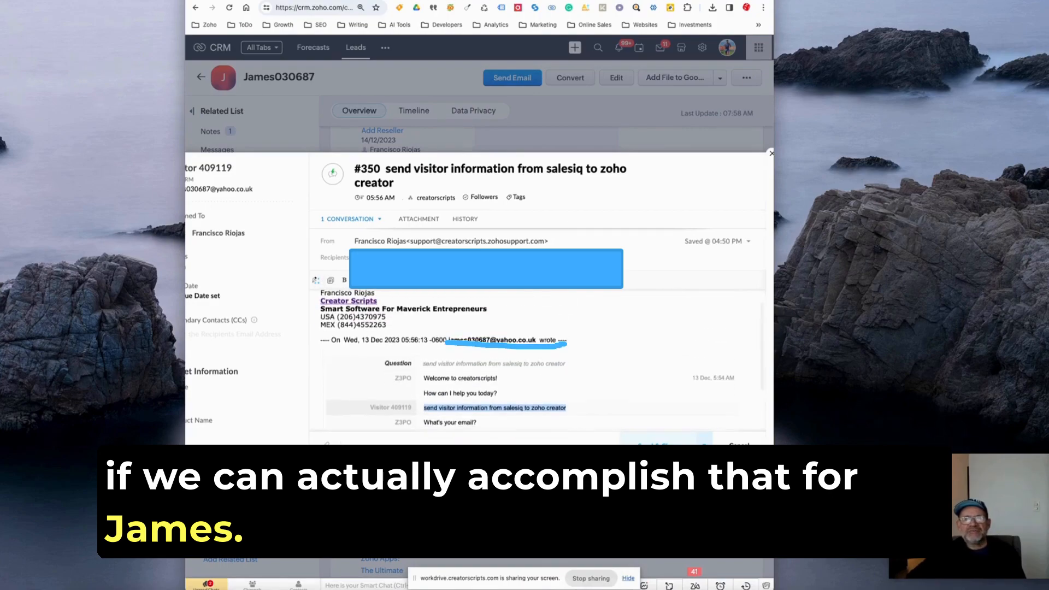
Search the web for "zoho flow" in a new browser tab and open the official Zoho Flow product page.
click(666, 0)
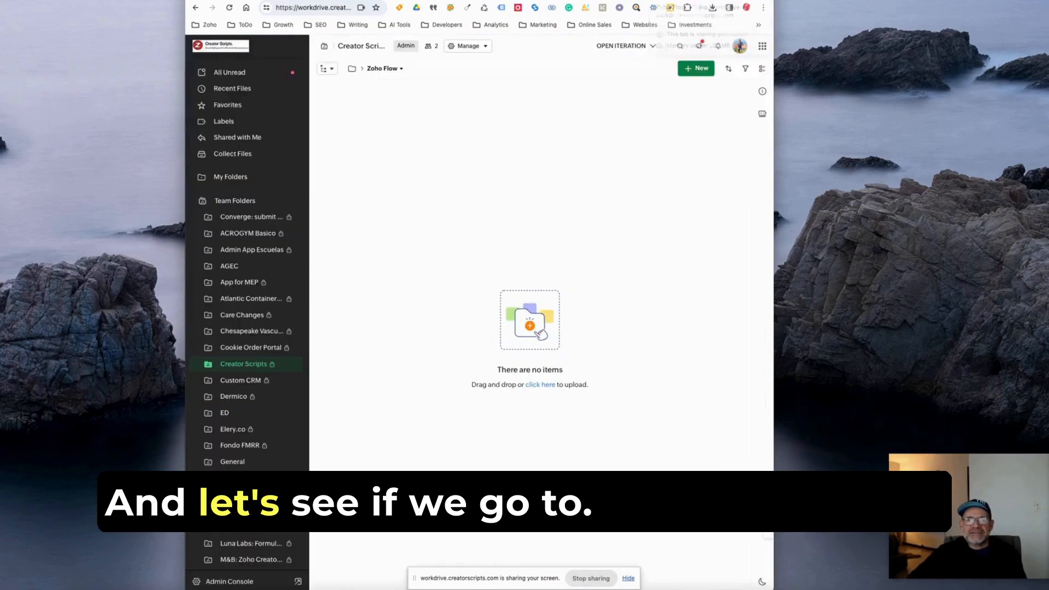
click(650, 0)
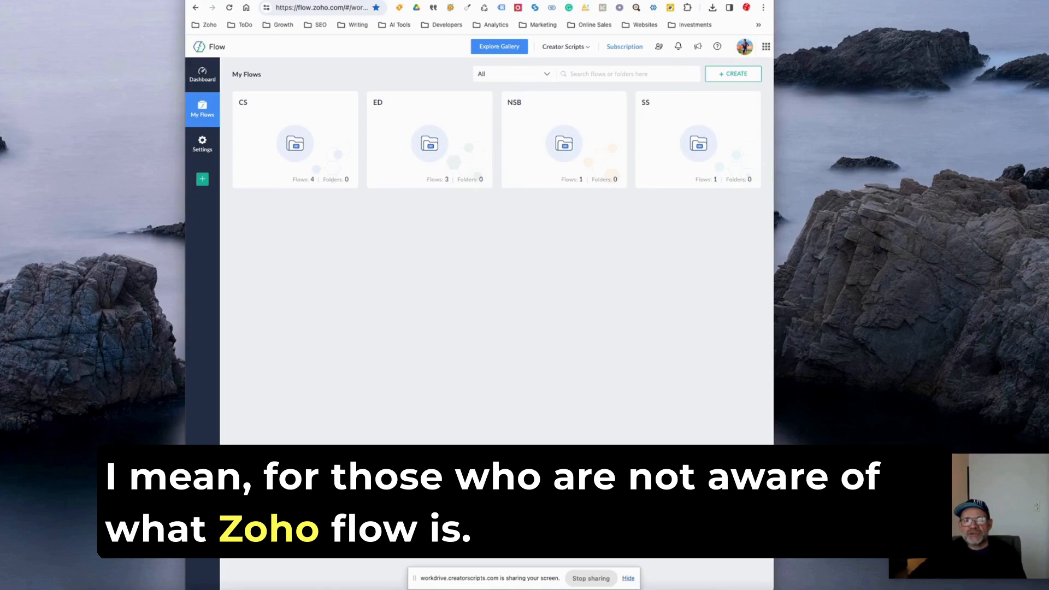
key(super+t)
text(zoho flo)
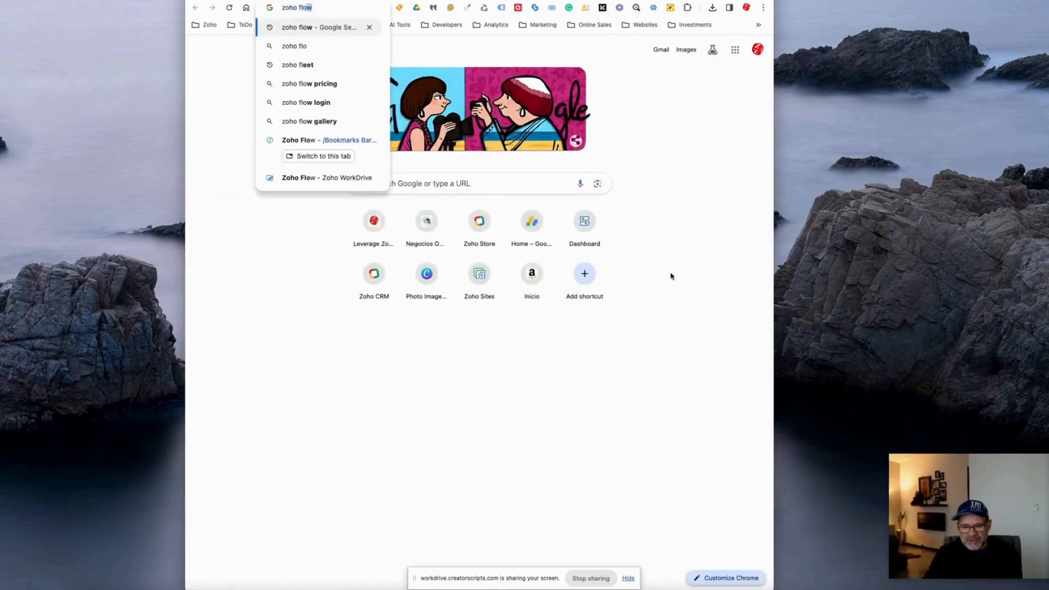
key(Return)
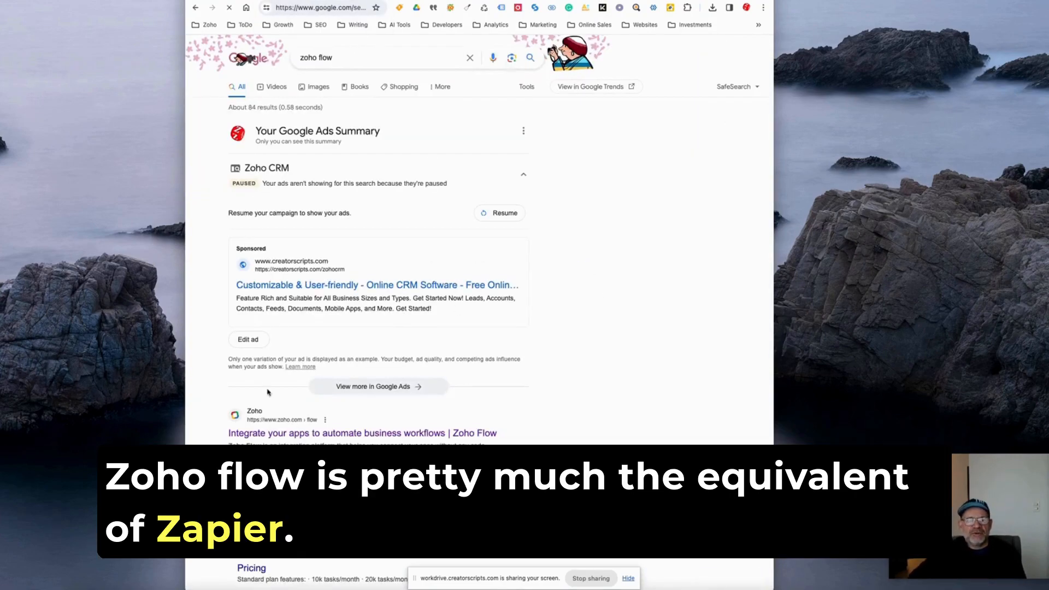
click(229, 437)
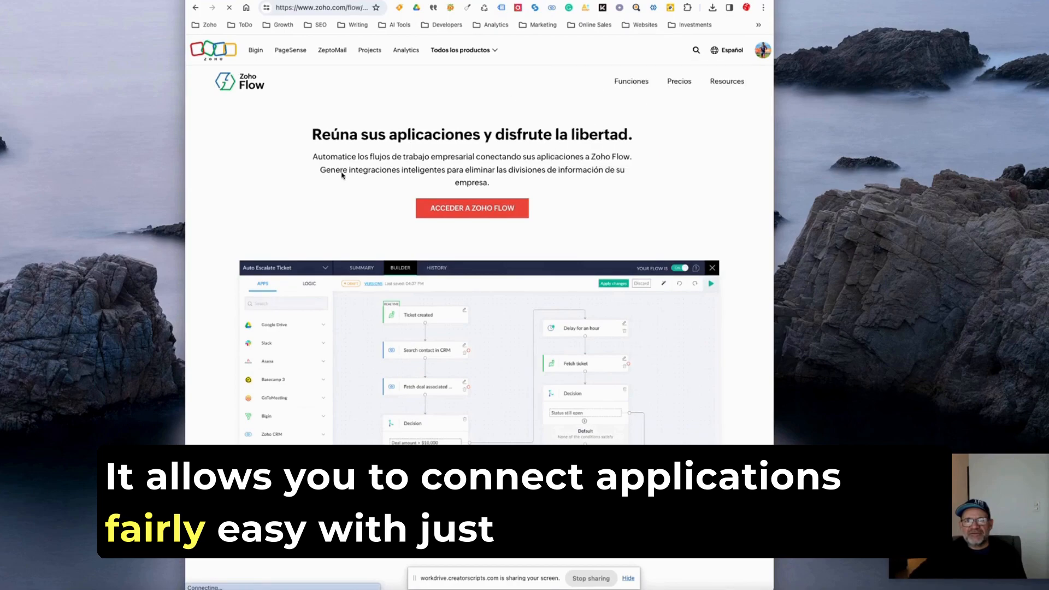
Examine the product page's sample workflow diagram, feature summaries and the overview of apps that can be connected.
scroll(396, 335, down, 3)
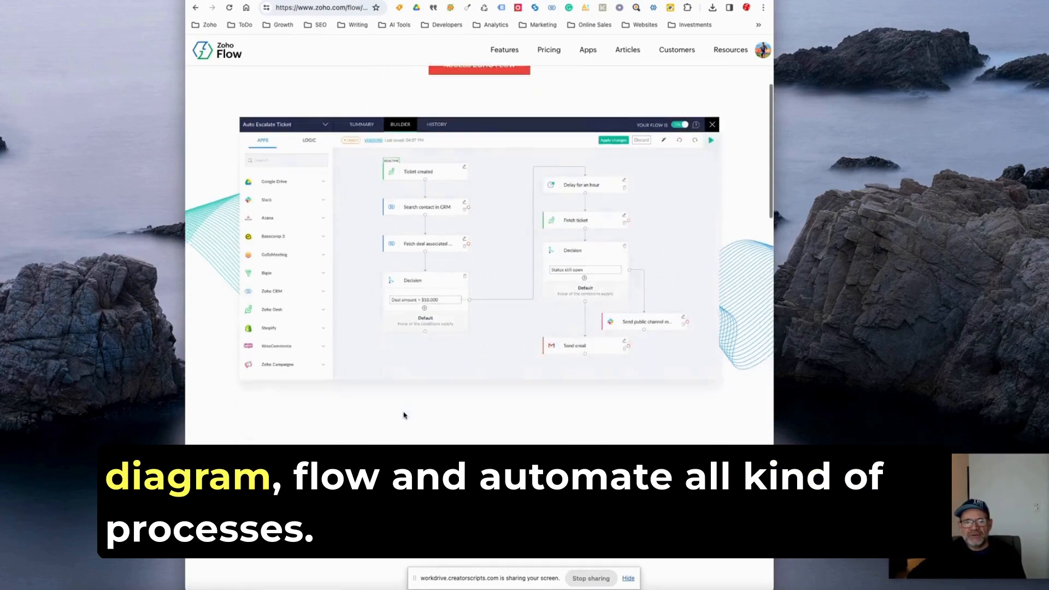
scroll(403, 414, down, 3)
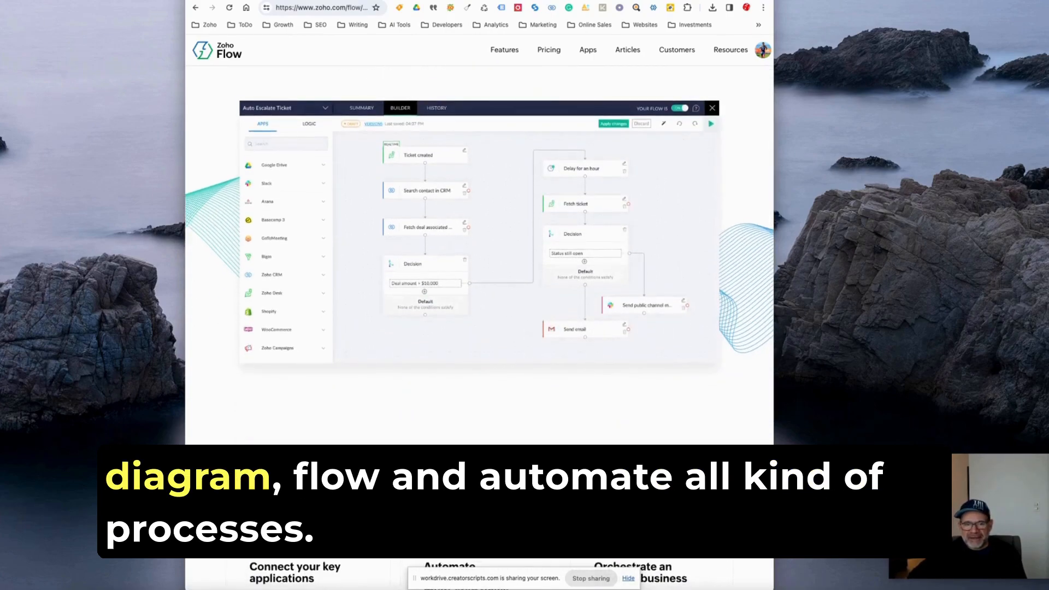
scroll(473, 445, down, 10)
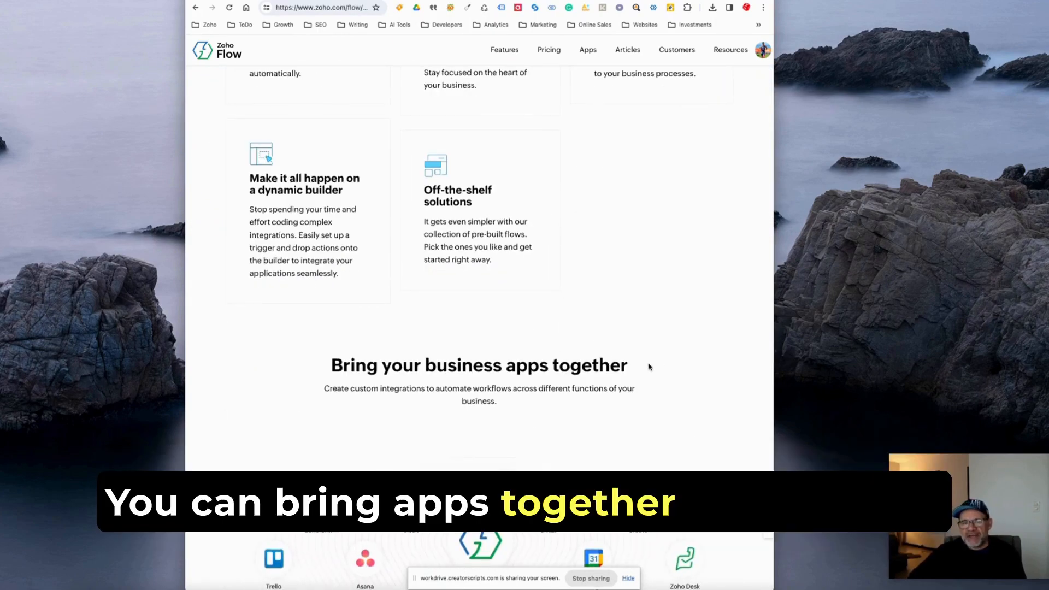
scroll(659, 362, down, 4)
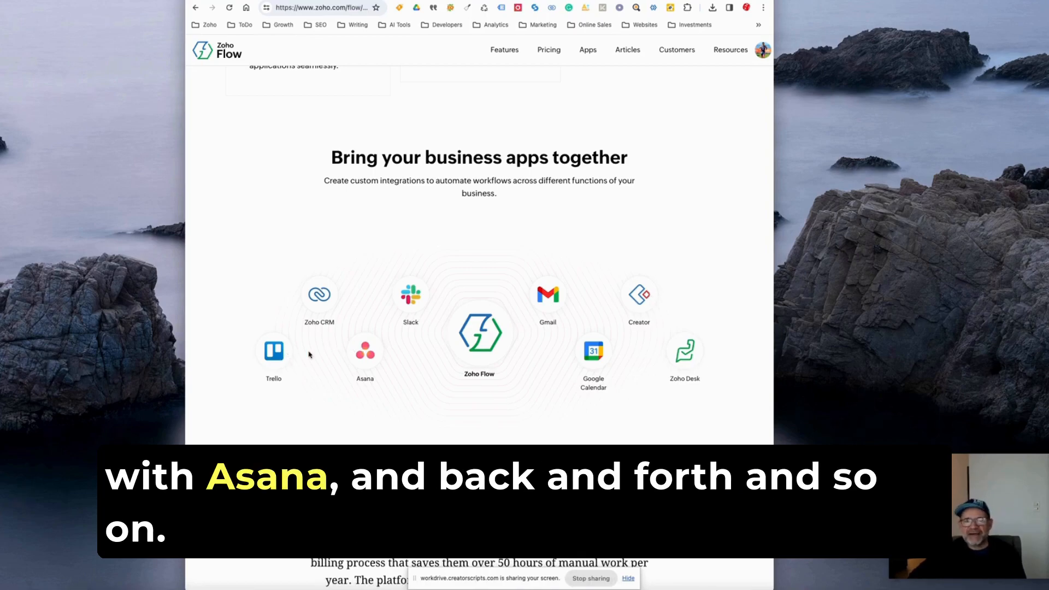
scroll(473, 367, up, 15)
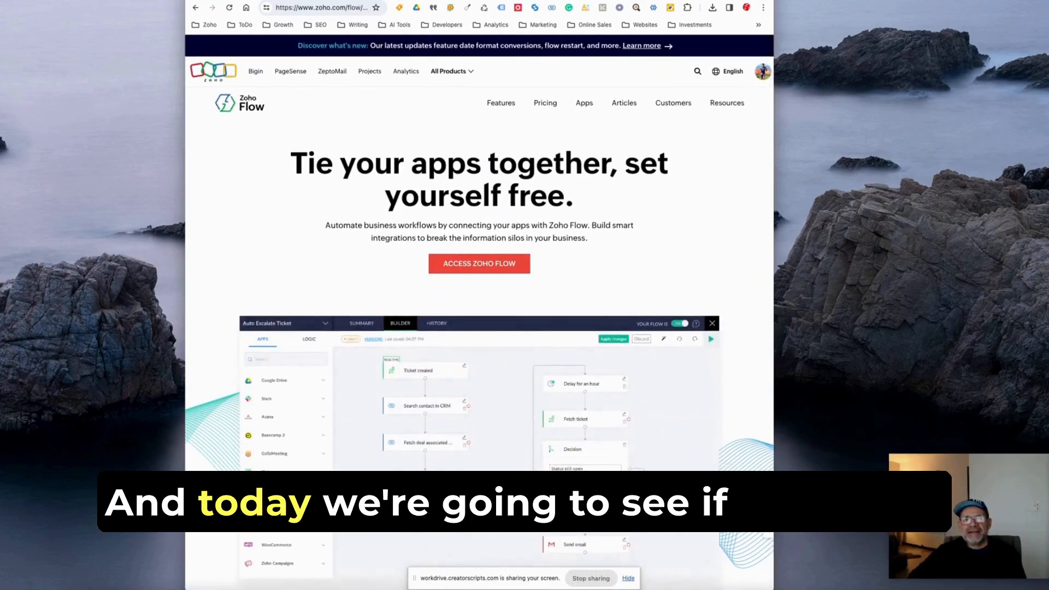
Return to the My Flows workspace and look up Zoho SalesIQ in the Explore Gallery for its triggers and actions.
click(653, 1)
click(573, 1)
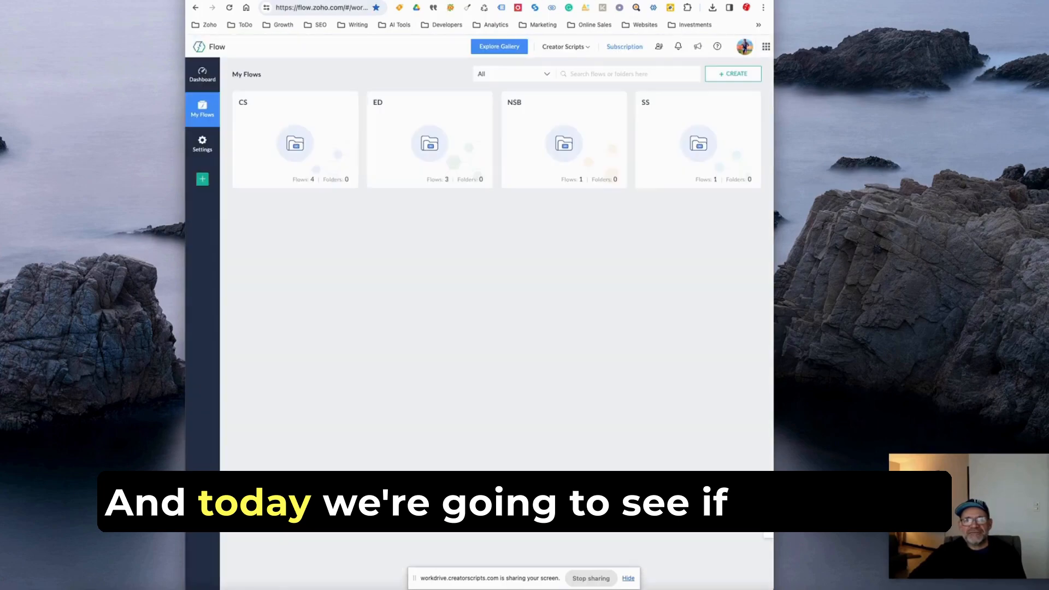
click(492, 52)
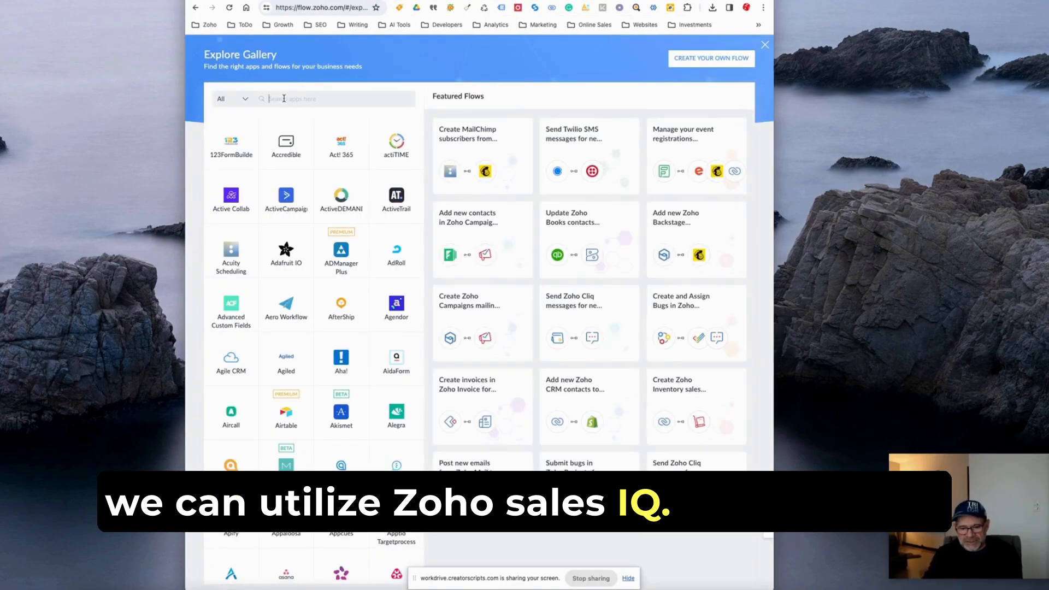
text(Zoho Salesiq)
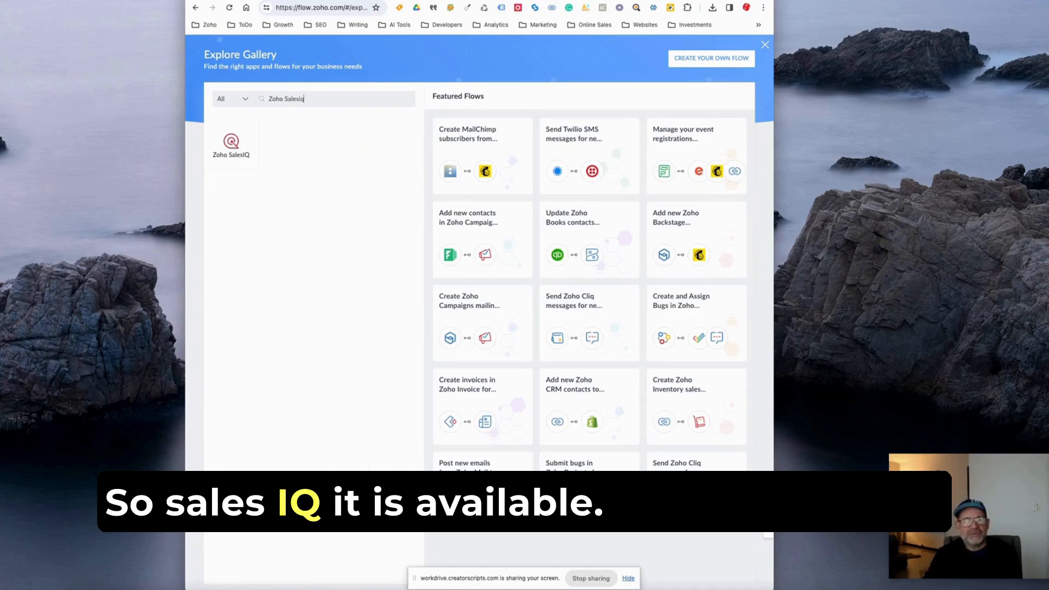
click(231, 145)
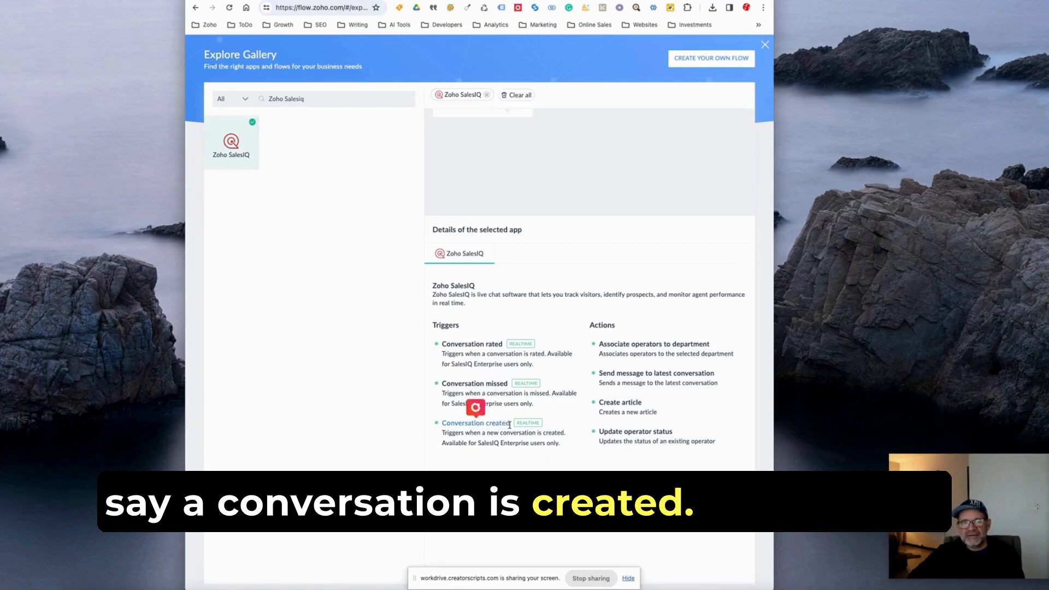
Start a custom flow and name it "Zoho SalesIQ to Zoho Creator".
click(699, 58)
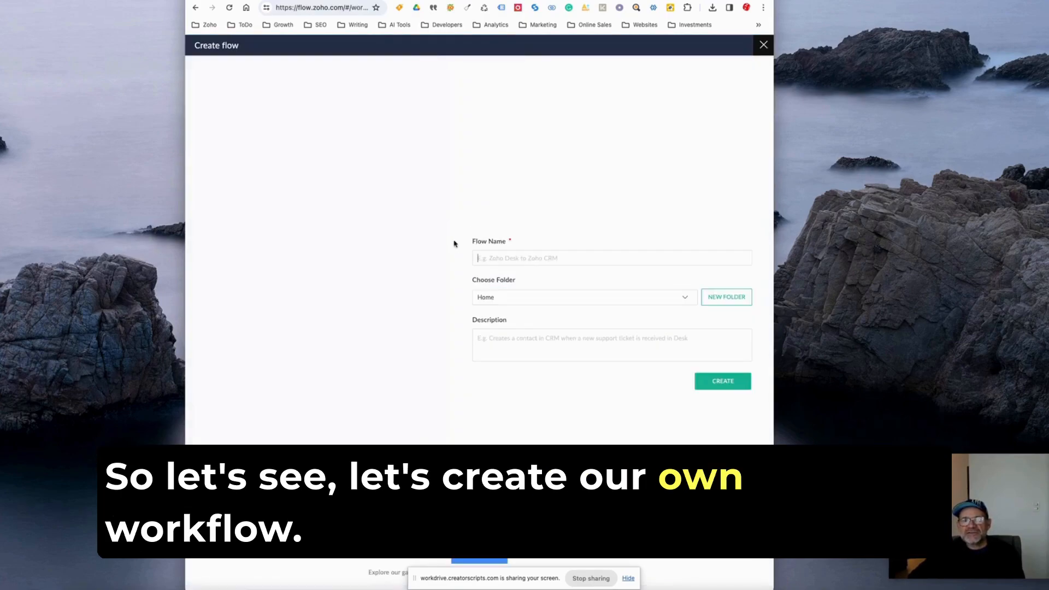
click(496, 257)
text(Zoho SalesIQ to Zoho Creator)
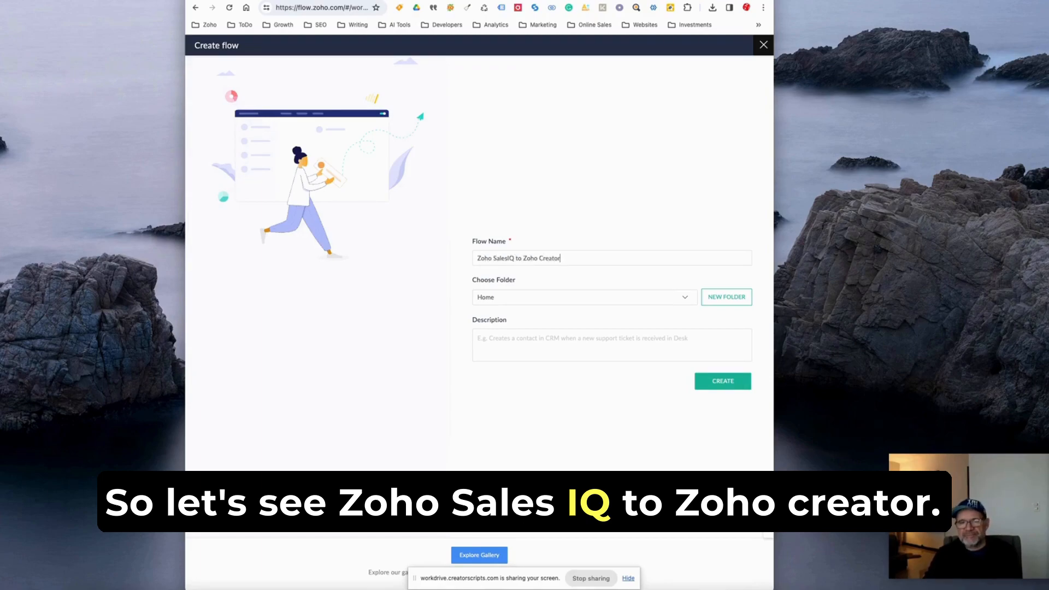
Create a new folder named TEST under Home and use it as the flow's folder.
click(494, 297)
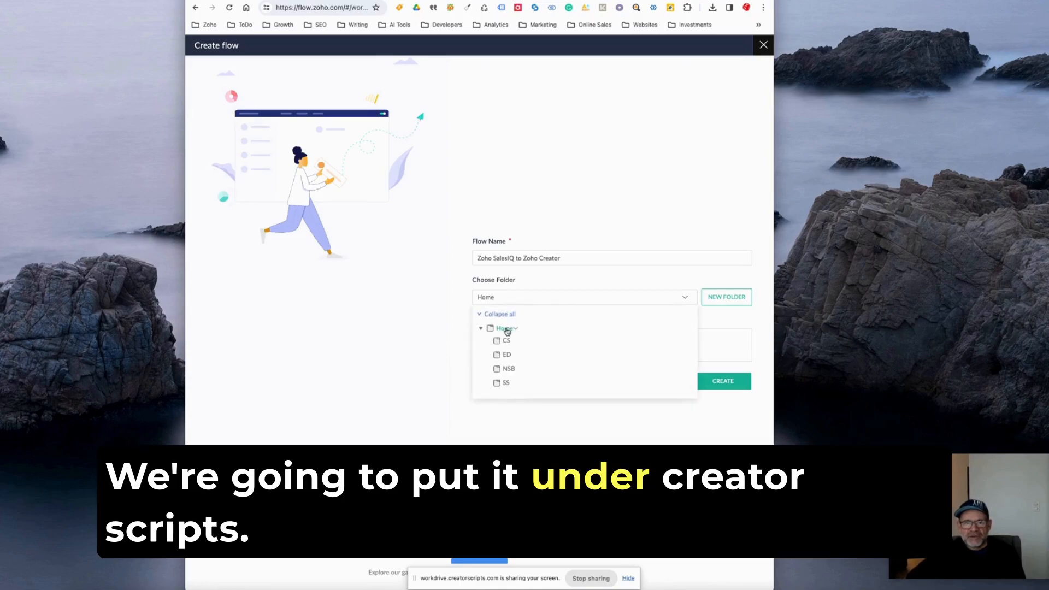
click(506, 340)
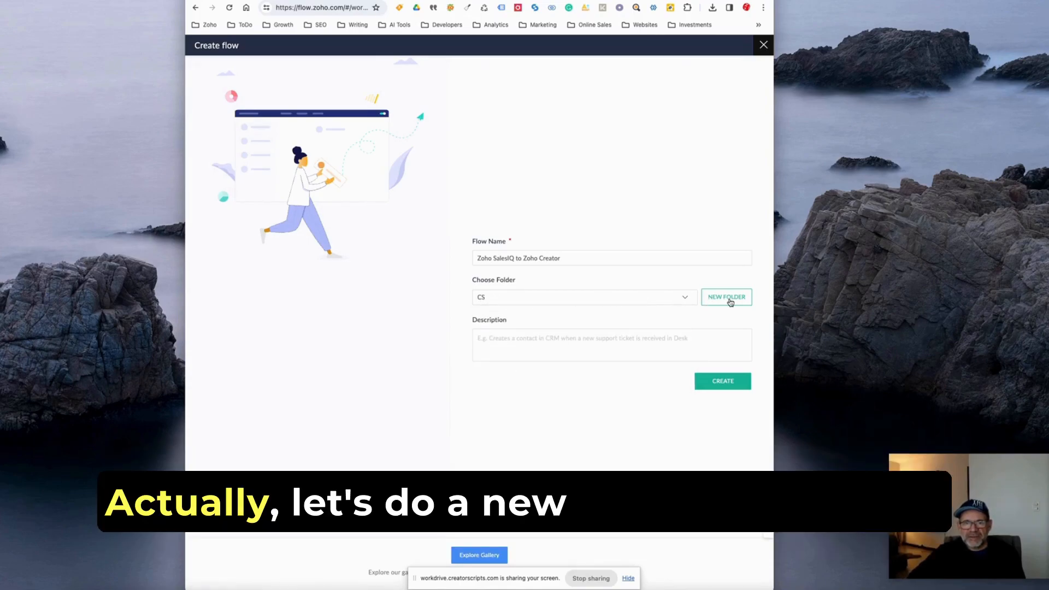
click(730, 302)
text(TEST)
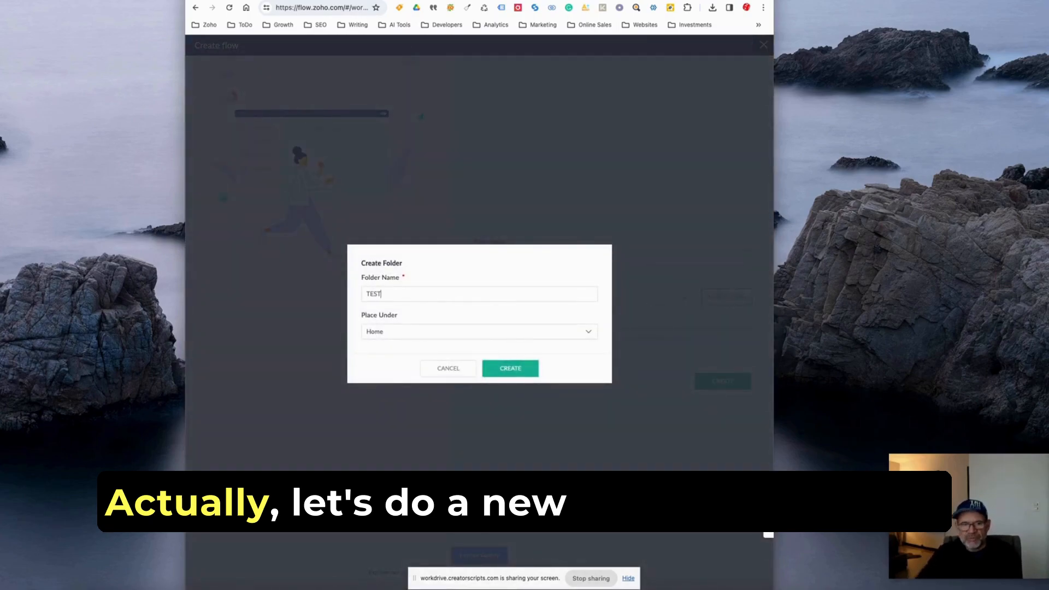
click(513, 369)
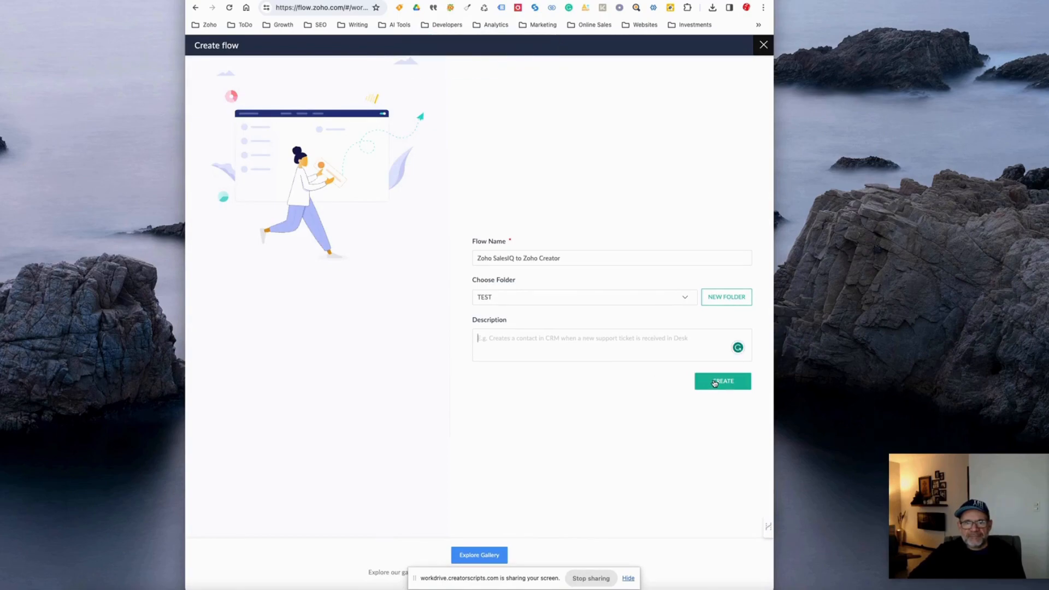
Enter the flow description "Can we connect?send data Zoho SalesIQ to Zoho Creator".
click(575, 349)
text(q)
text(an we connect Zoho SalesIQ to Zoho C)
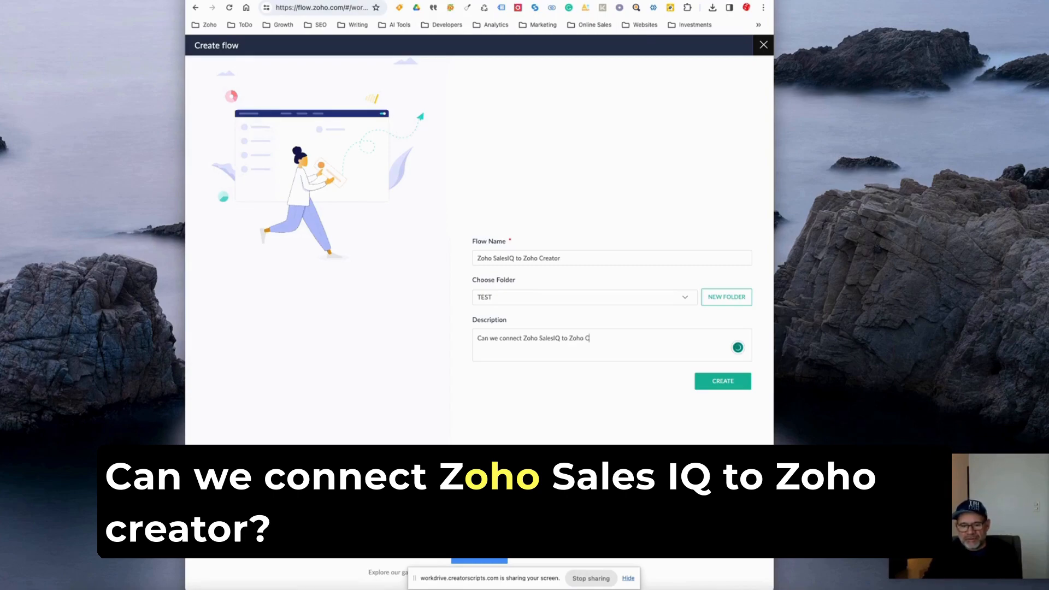
text(tor)
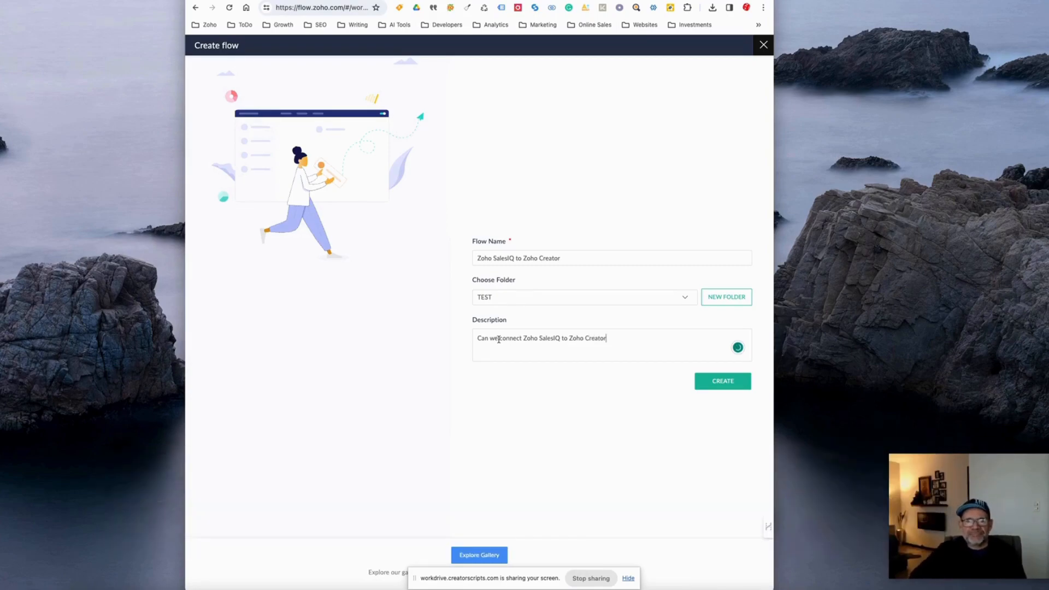
click(521, 338)
text(?)
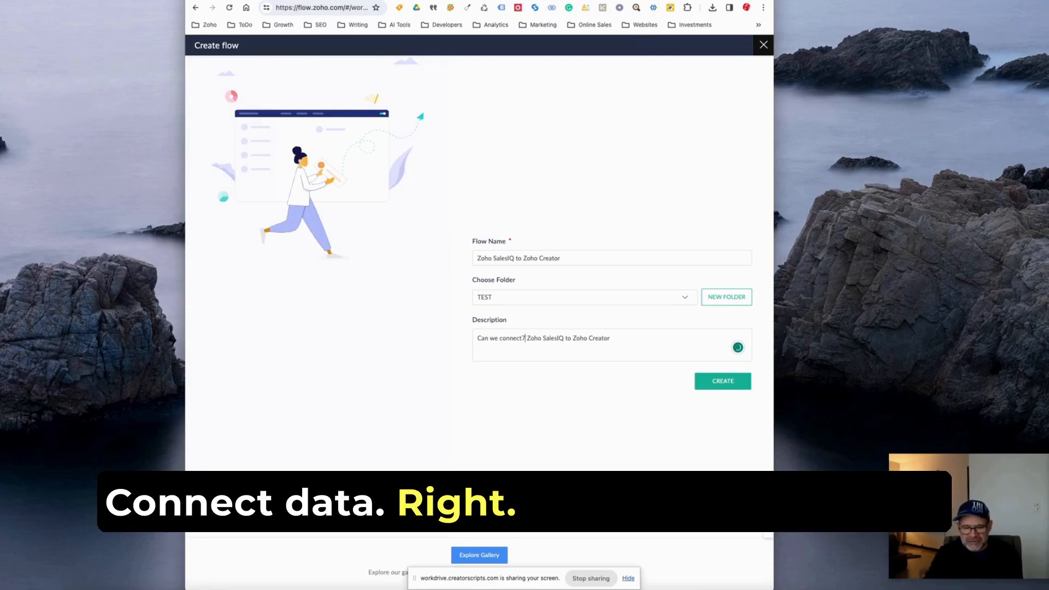
text(send data)
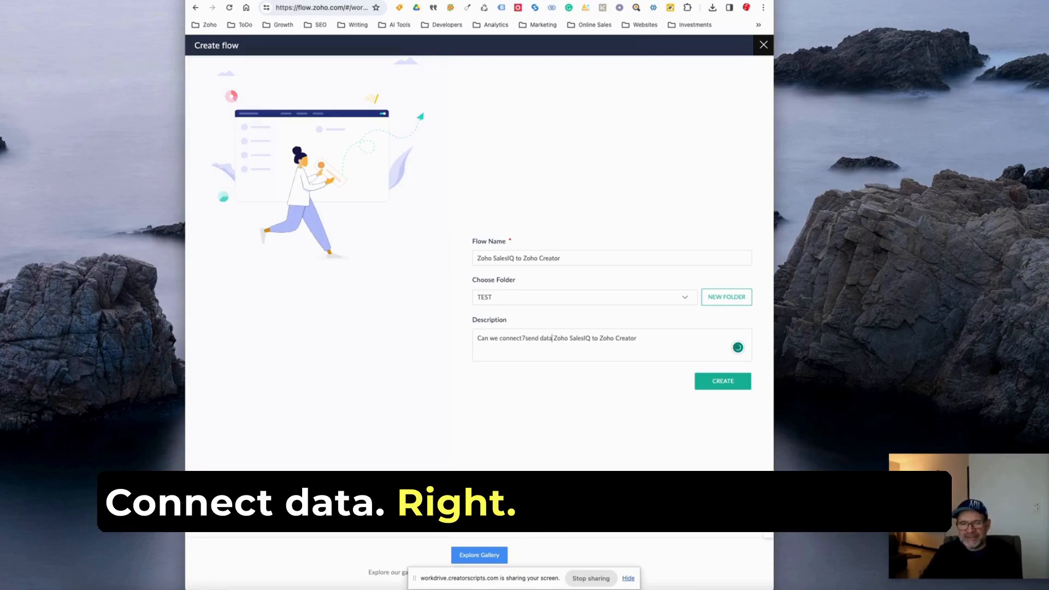
Recheck the visitor's exact request in the support ticket on the CRM lead record.
key(ctrl+Tab)
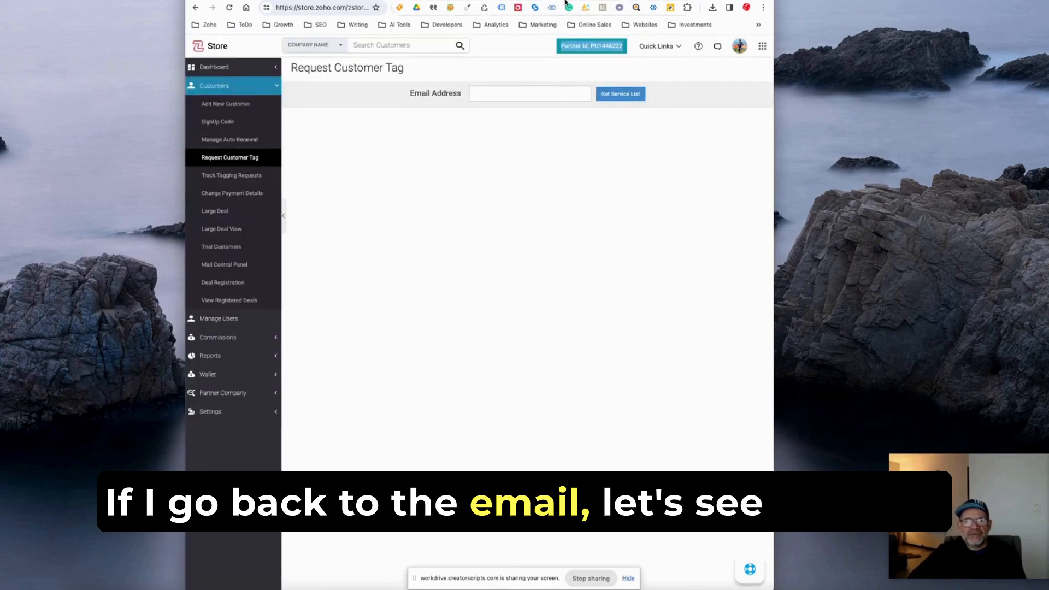
click(524, 0)
scroll(472, 369, up, 1)
scroll(472, 370, down, 1)
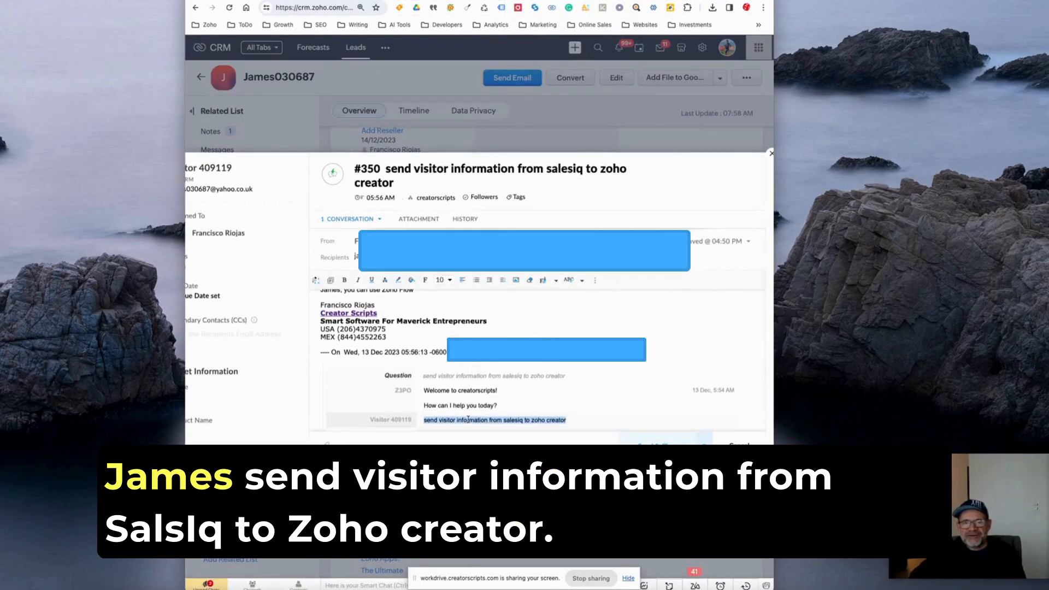
key(ctrl+Tab)
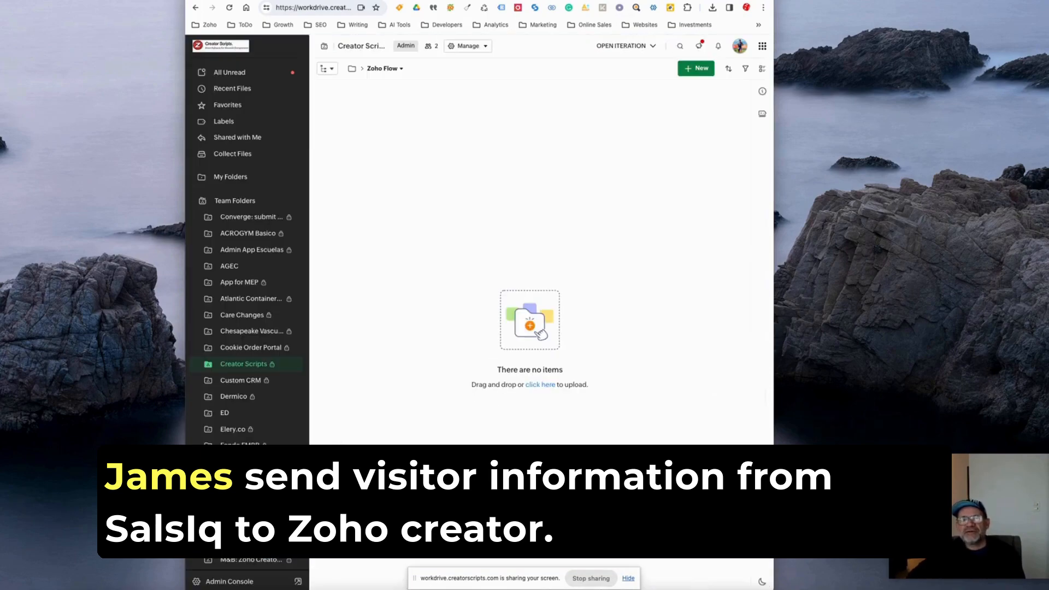
Return to the flow form, create the flow, and go through all pages of the Getting Started guide.
click(617, 0)
click(720, 383)
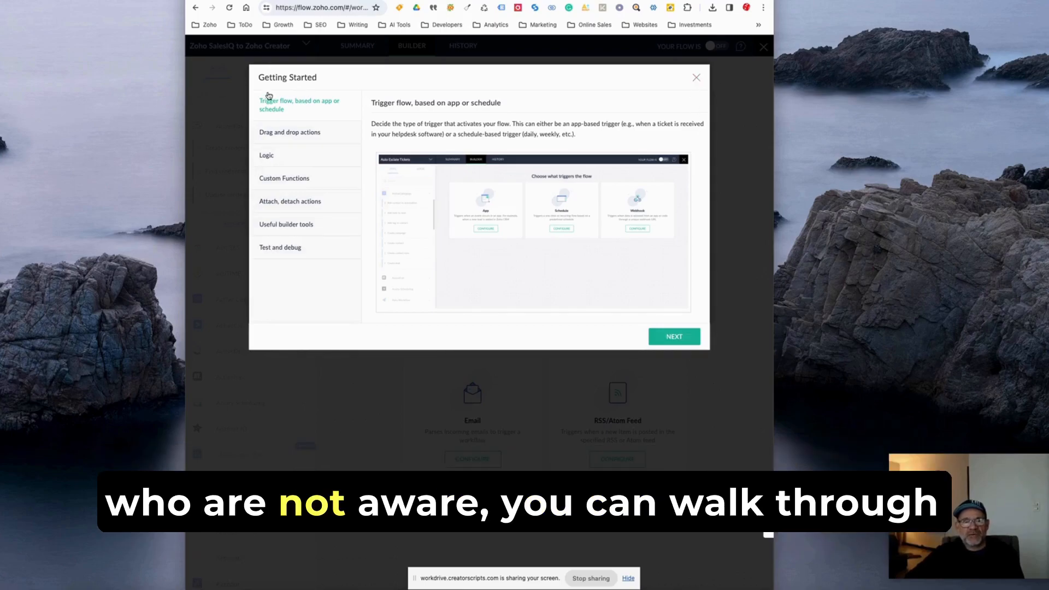
click(668, 338)
click(669, 337)
click(671, 337)
click(672, 337)
click(675, 337)
click(675, 337)
click(674, 337)
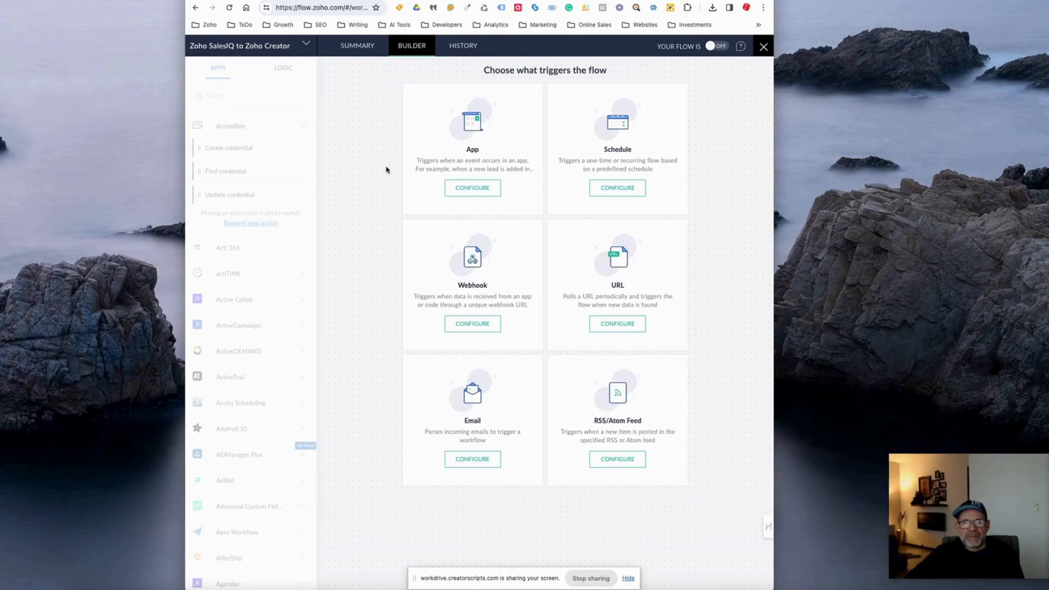
Configure an app-based trigger for the flow and choose Zoho SalesIQ as the trigger app.
click(465, 189)
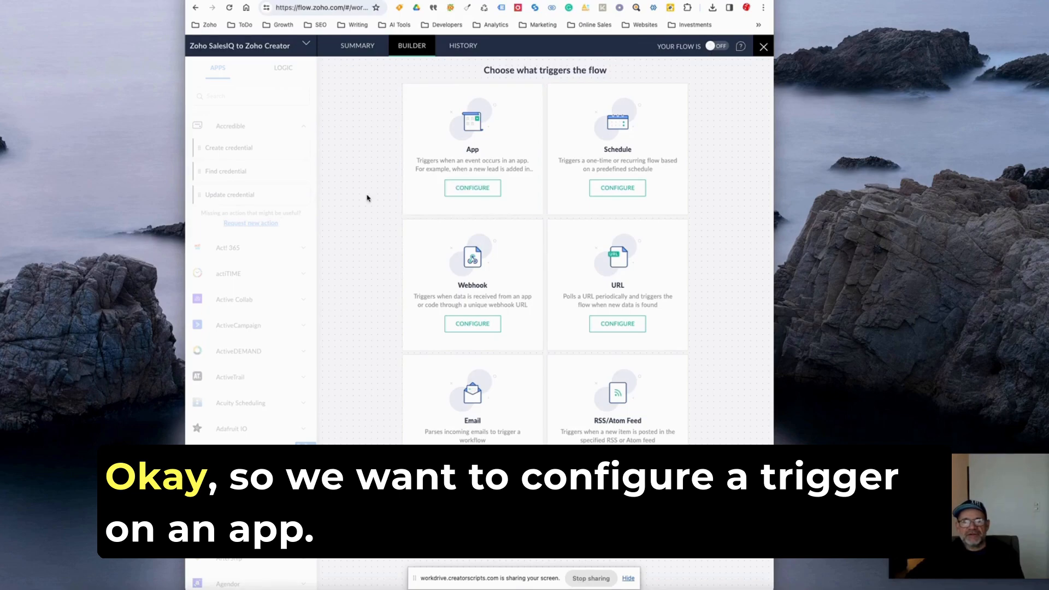
click(377, 80)
text(Zoho Sale)
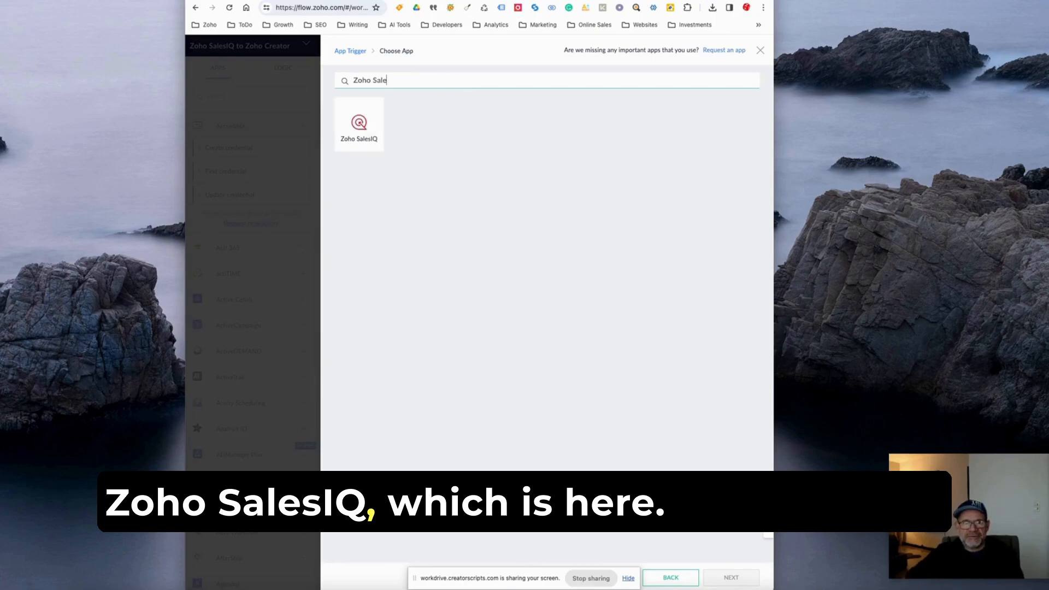
click(359, 127)
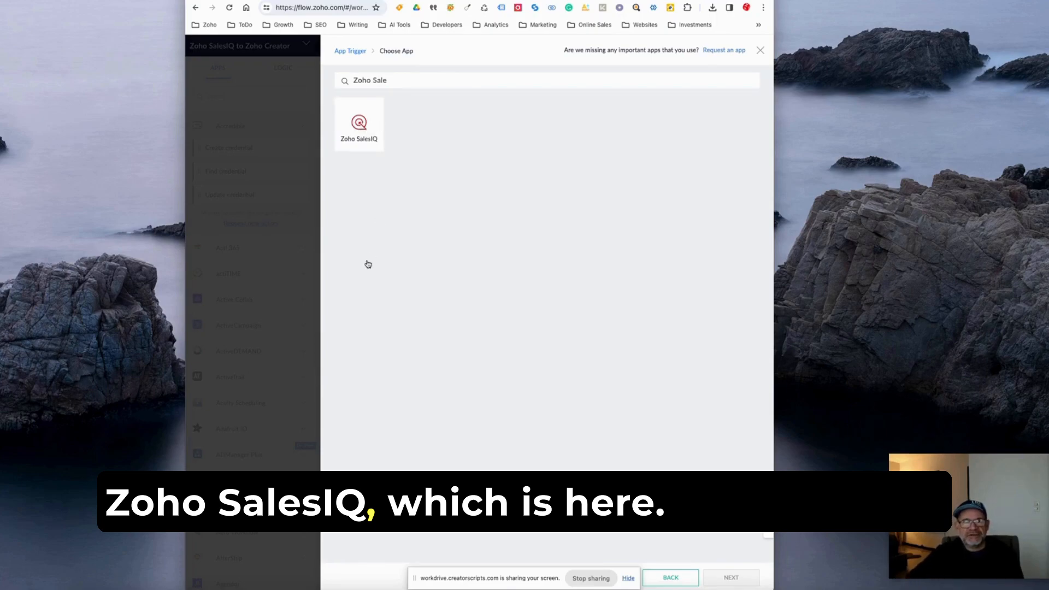
Choose Conversation completed as the Zoho SalesIQ trigger and proceed to its configuration.
click(732, 577)
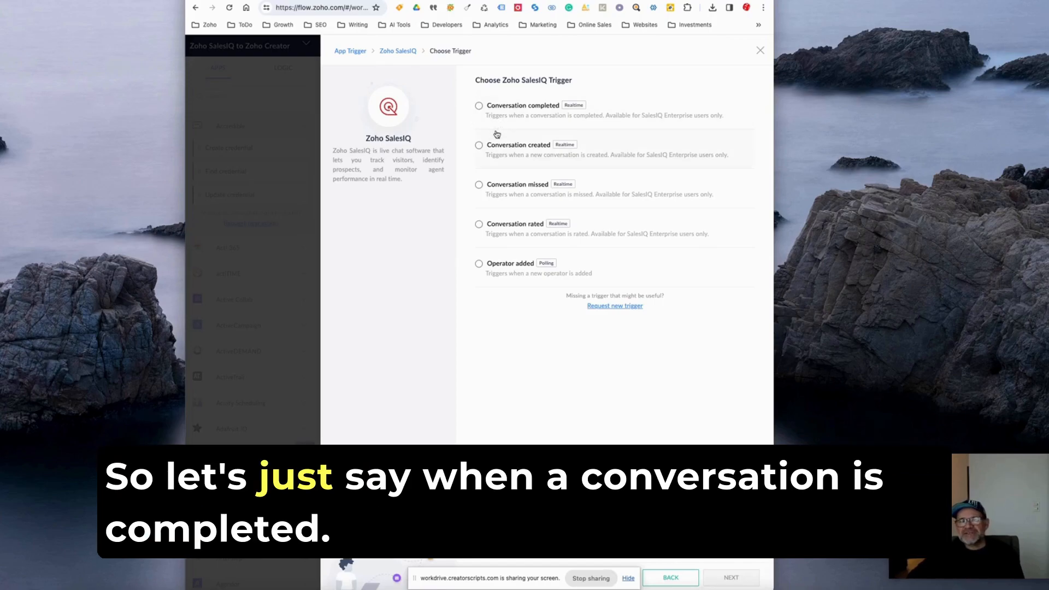
click(478, 105)
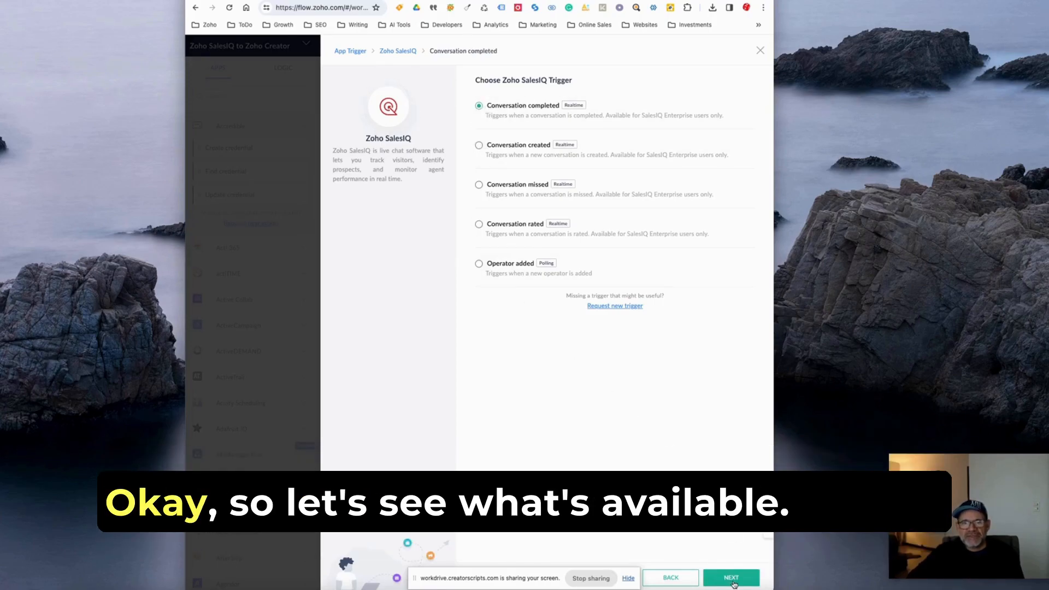
click(731, 578)
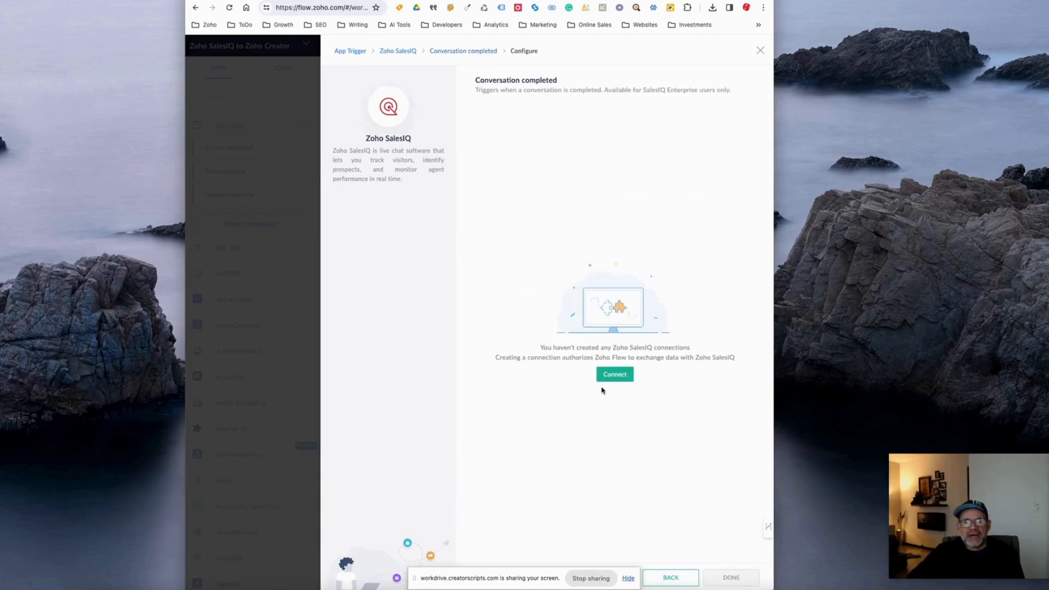
Create and authorize a new Zoho SalesIQ connection named "ZSIQ" for all triggers and actions.
click(612, 380)
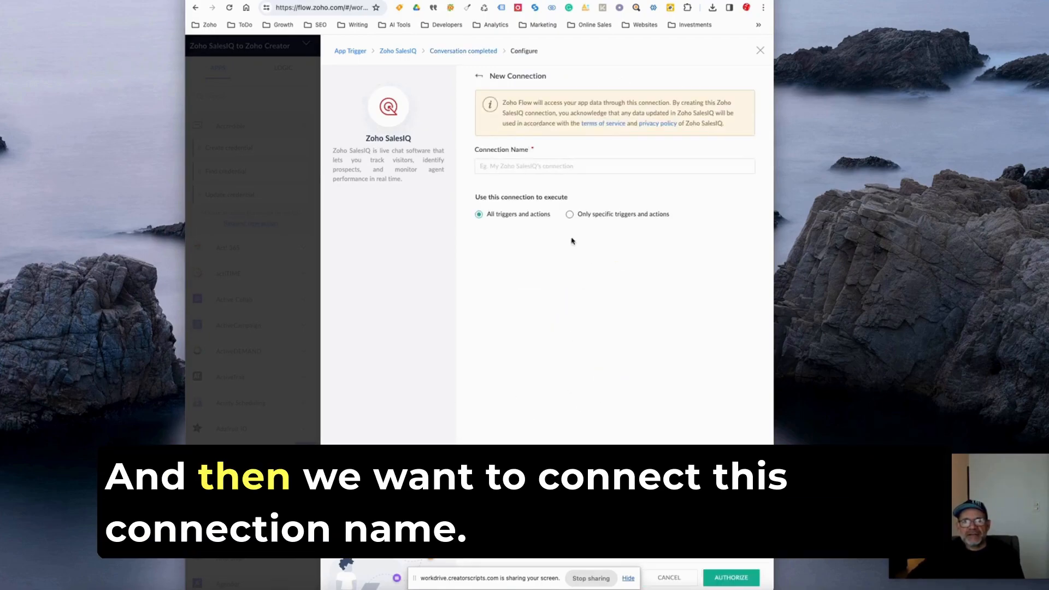
click(499, 166)
text(ZSIQ)
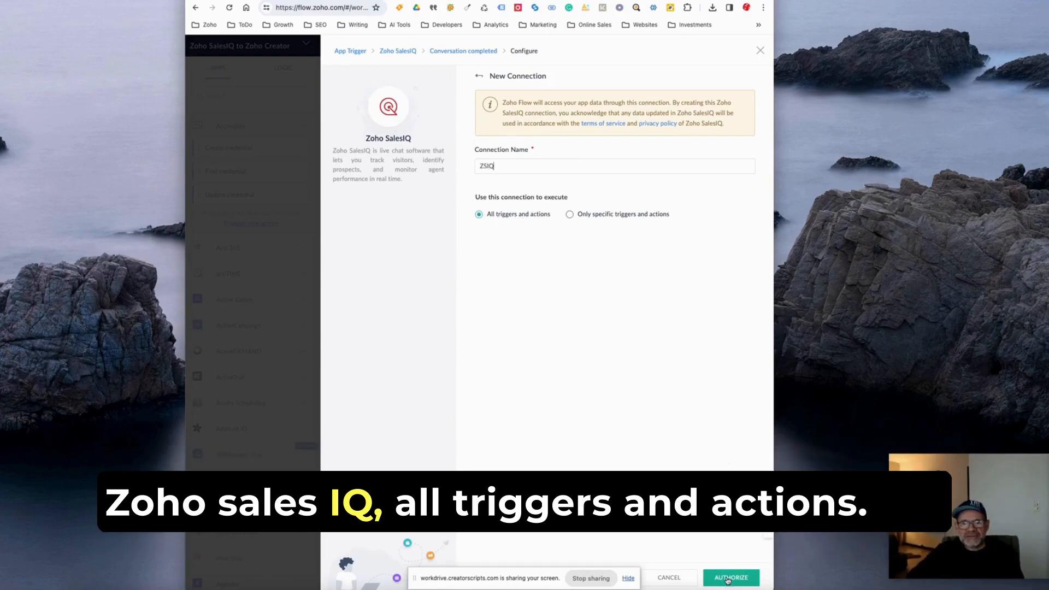
click(727, 577)
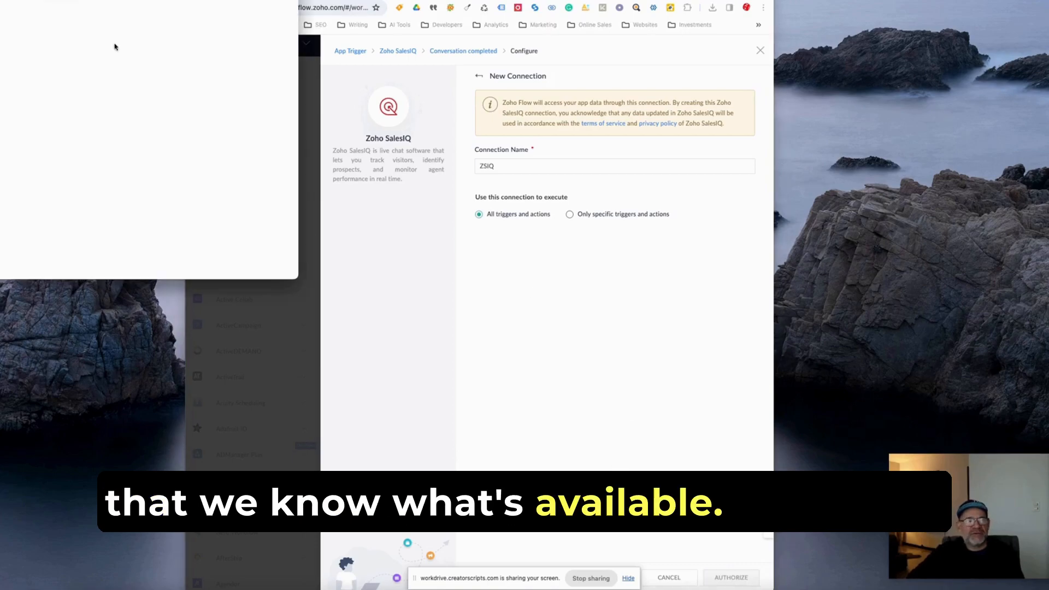
scroll(87, 134, down, 5)
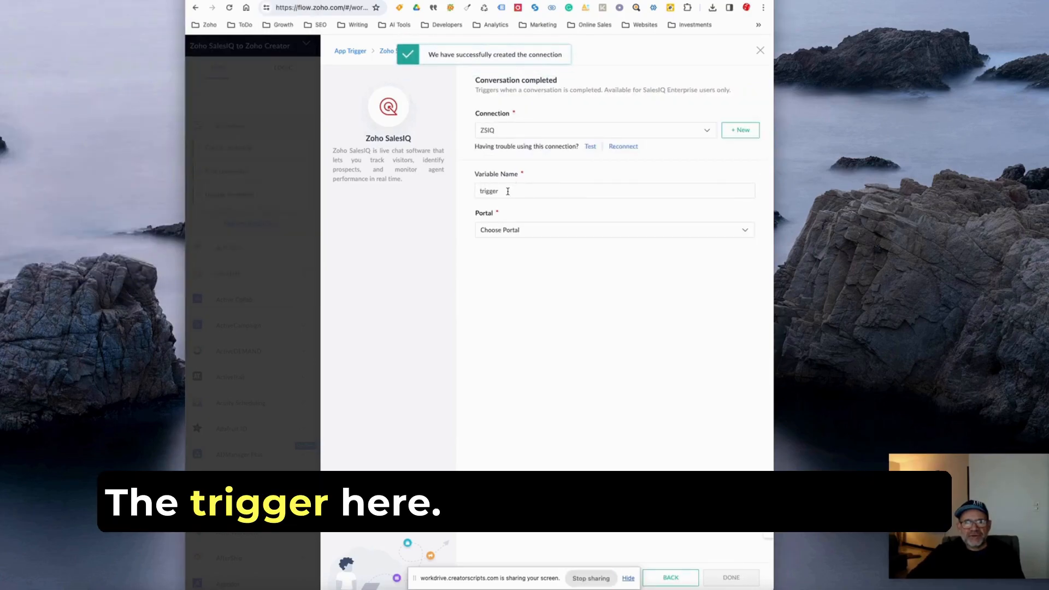
Set the trigger's portal to Creator Scripts and its App ID to Creator Scripts.
click(516, 232)
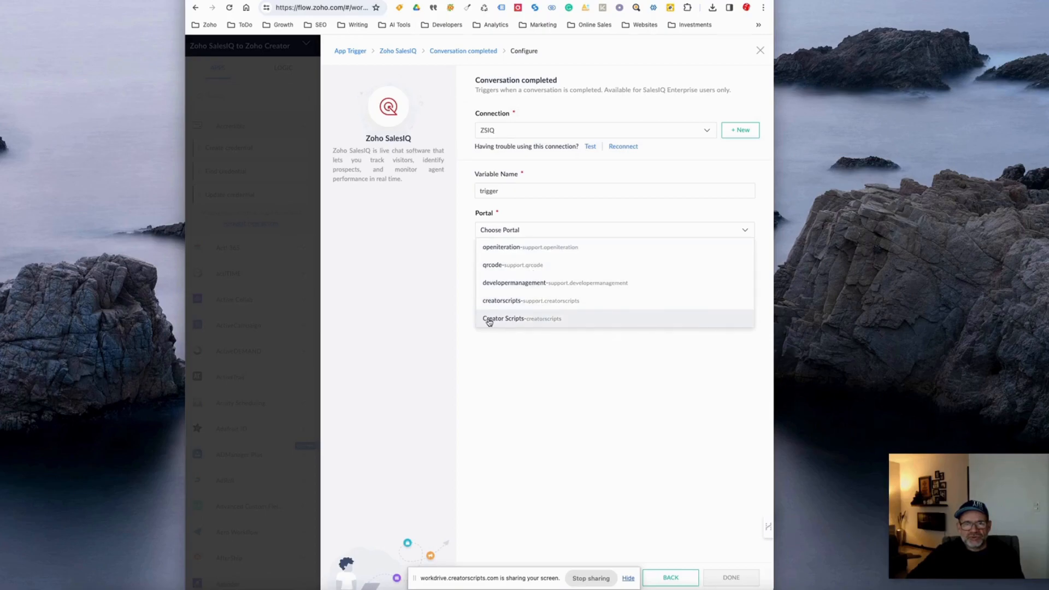
click(493, 318)
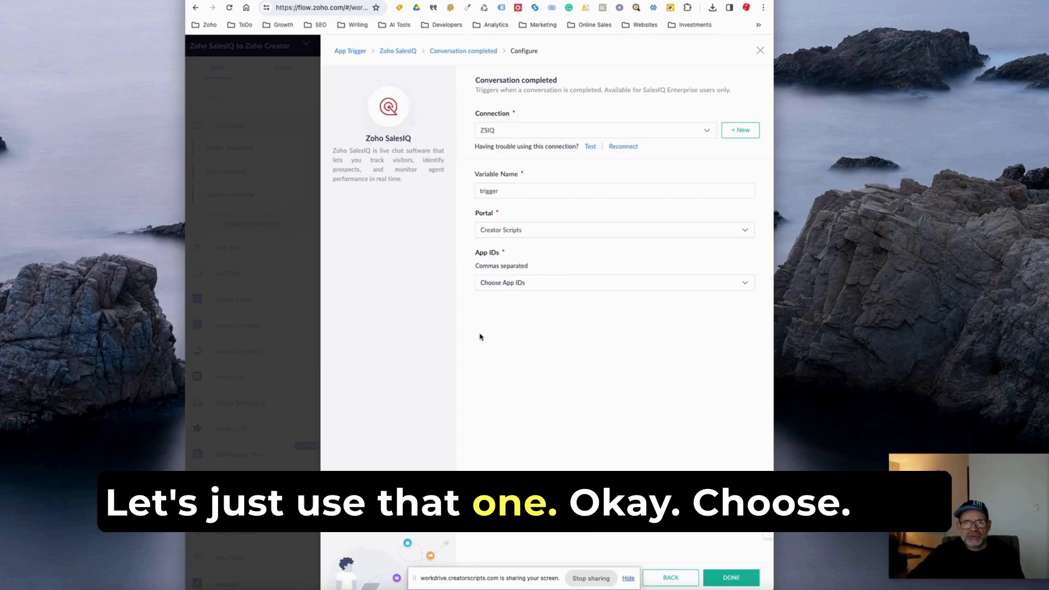
click(488, 287)
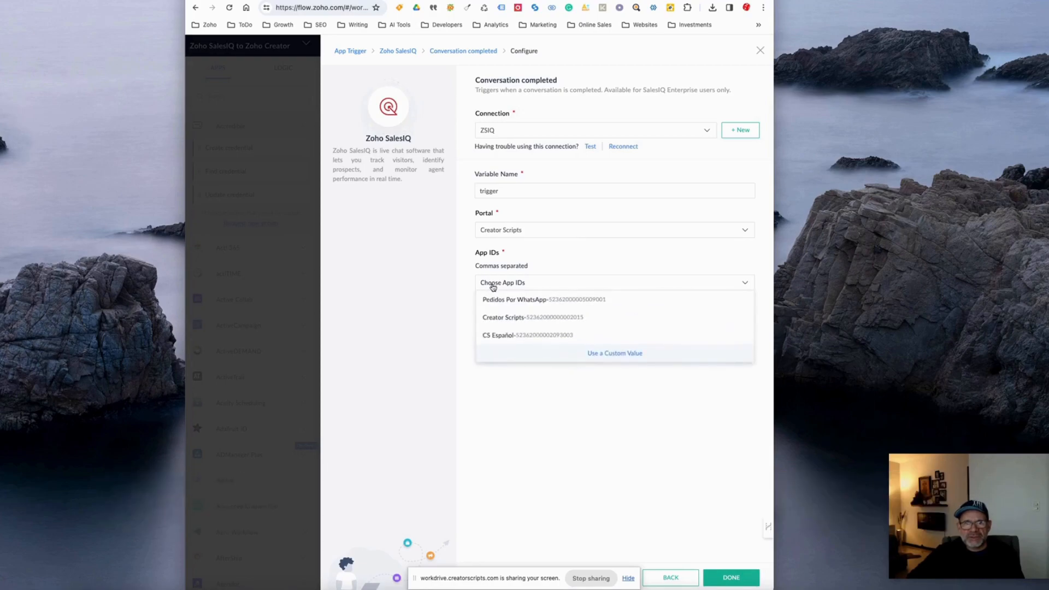
click(497, 320)
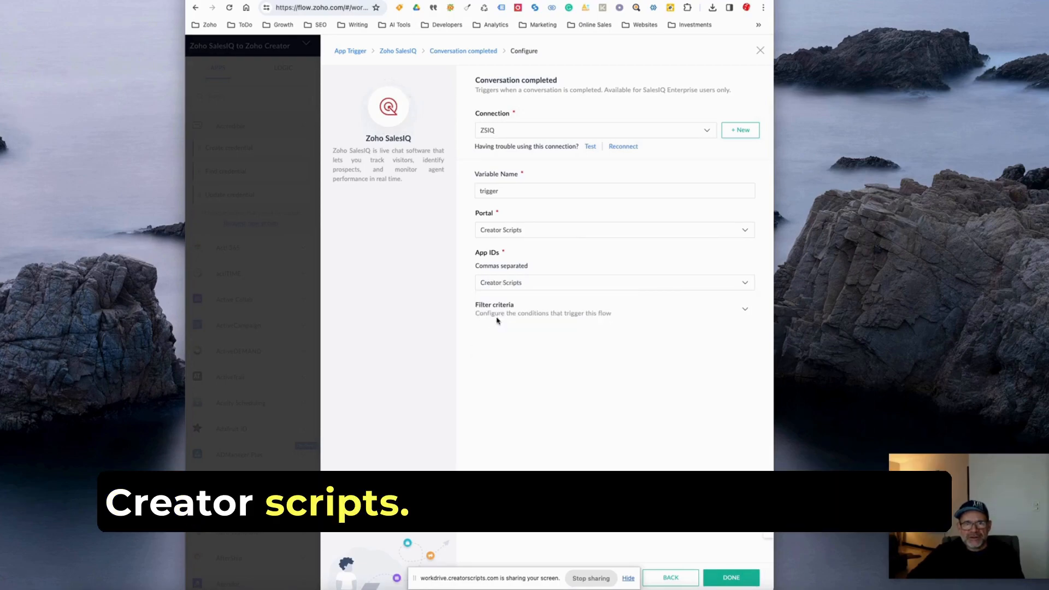
Examine the conversation and visitor fields available for the trigger's filter criteria, leaving the criteria empty.
click(522, 314)
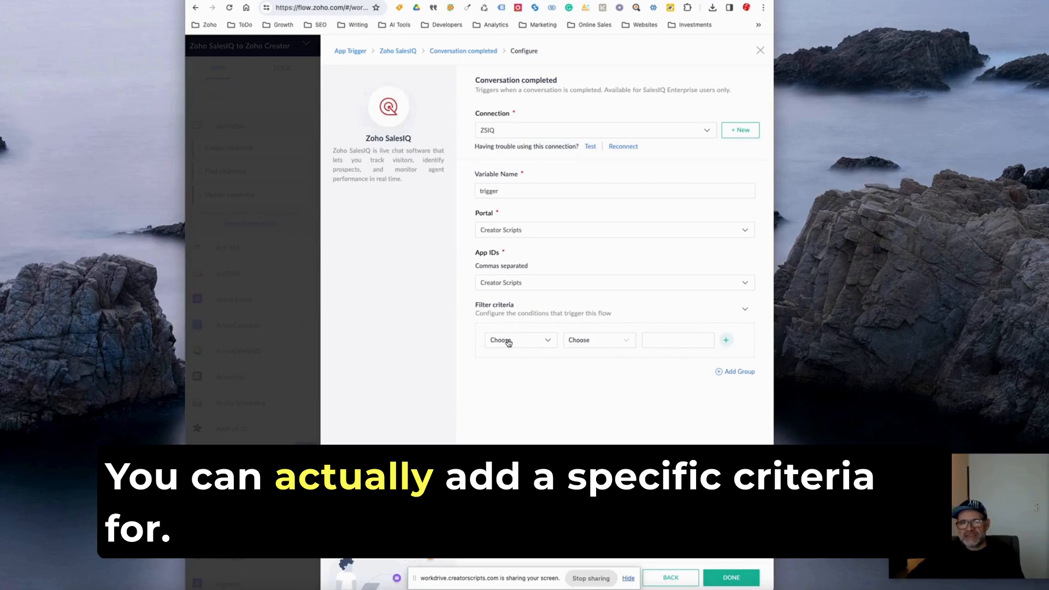
click(507, 340)
scroll(522, 416, down, 5)
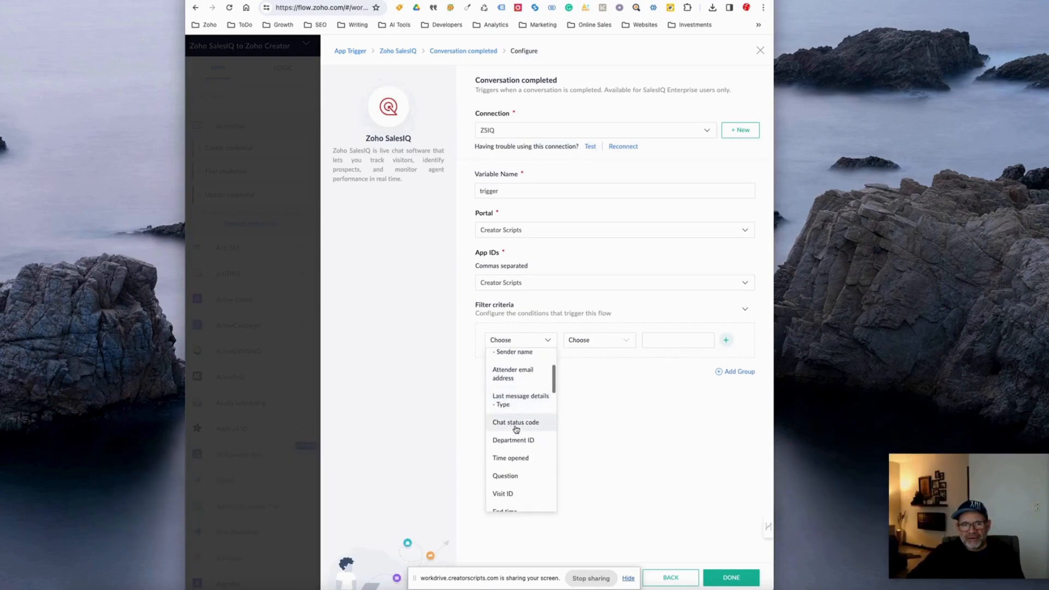
scroll(522, 420, down, 4)
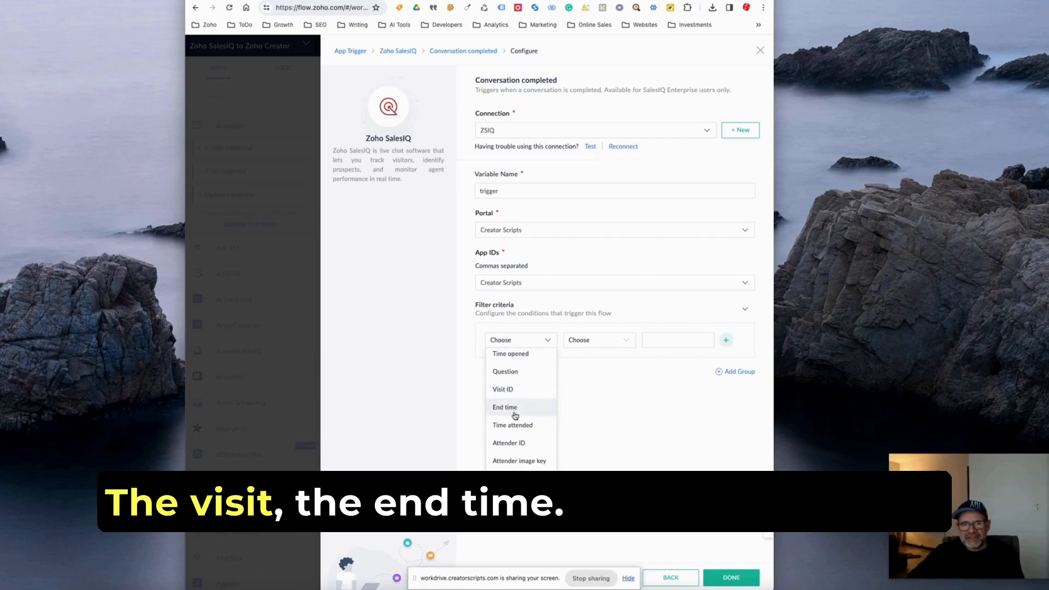
scroll(516, 407, down, 6)
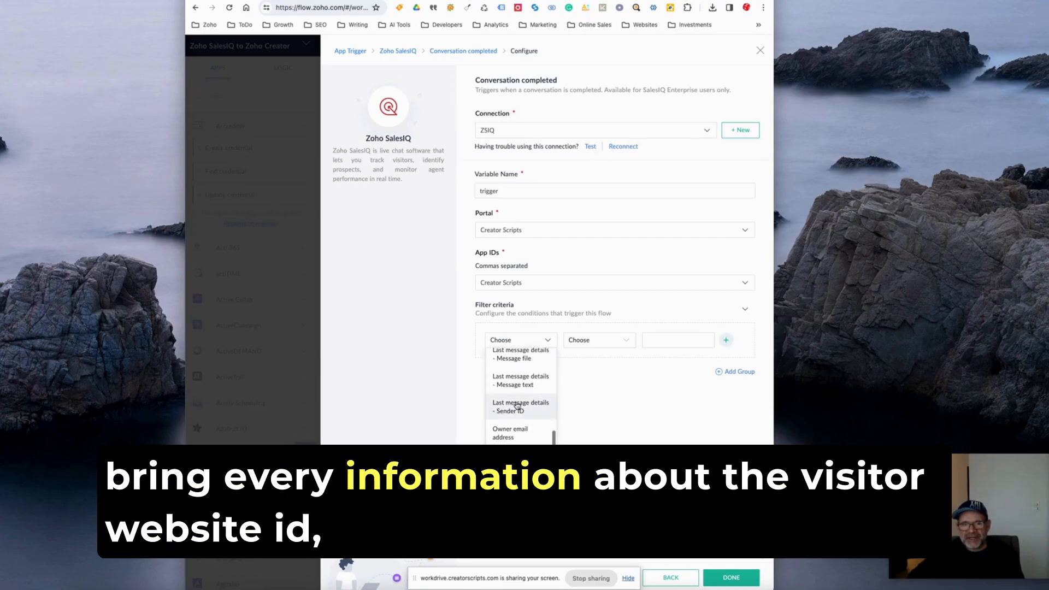
scroll(517, 409, down, 4)
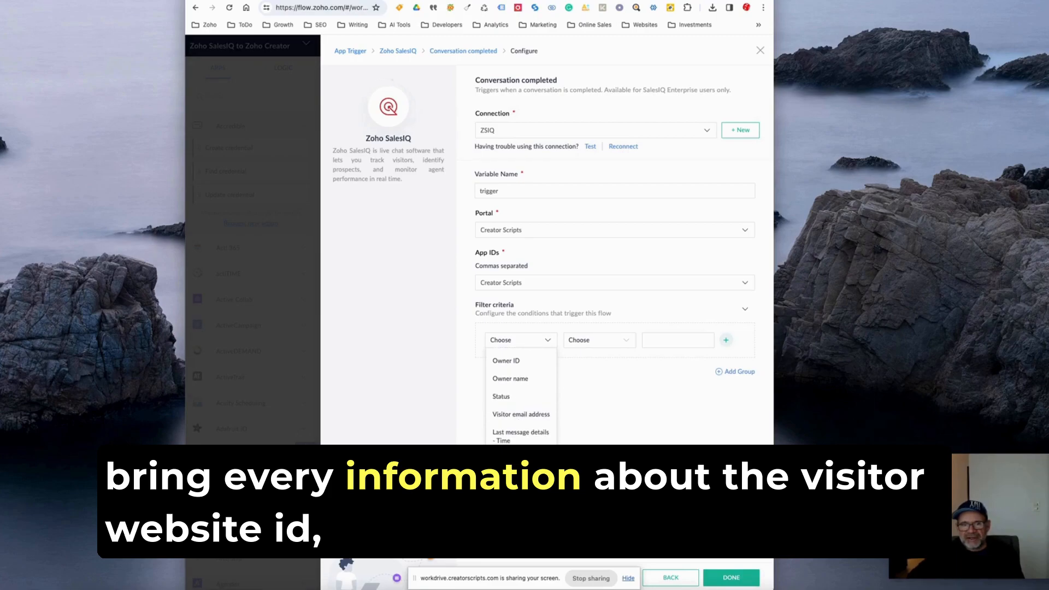
scroll(513, 421, up, 2)
scroll(513, 420, up, 5)
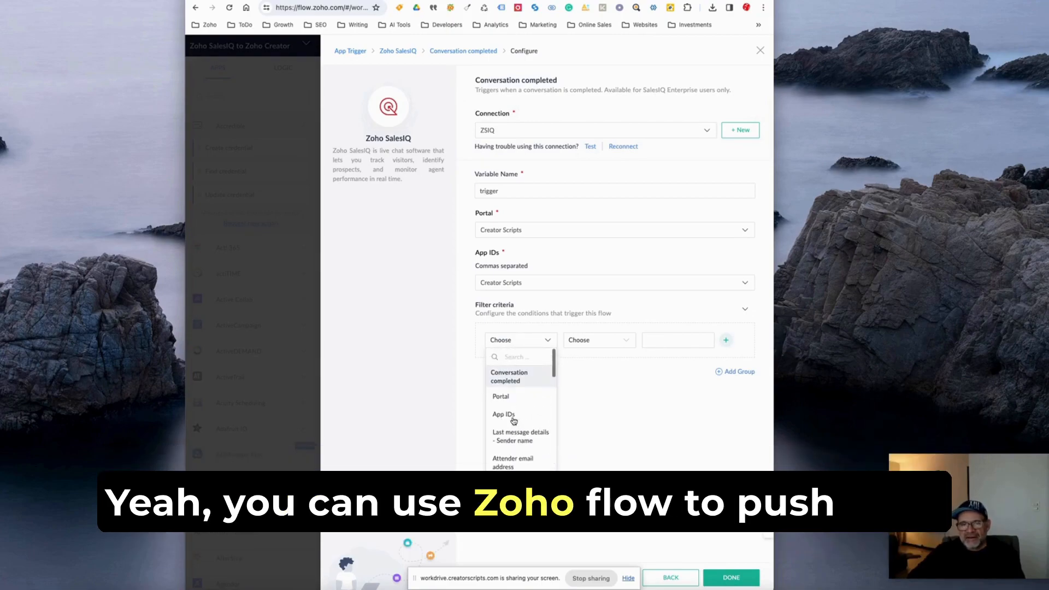
click(600, 425)
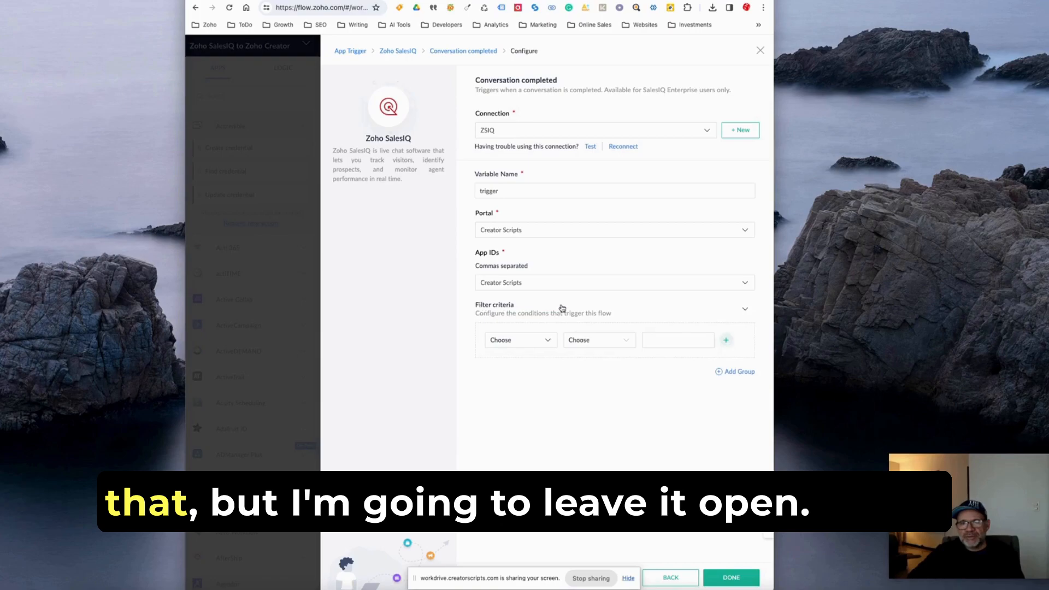
click(744, 311)
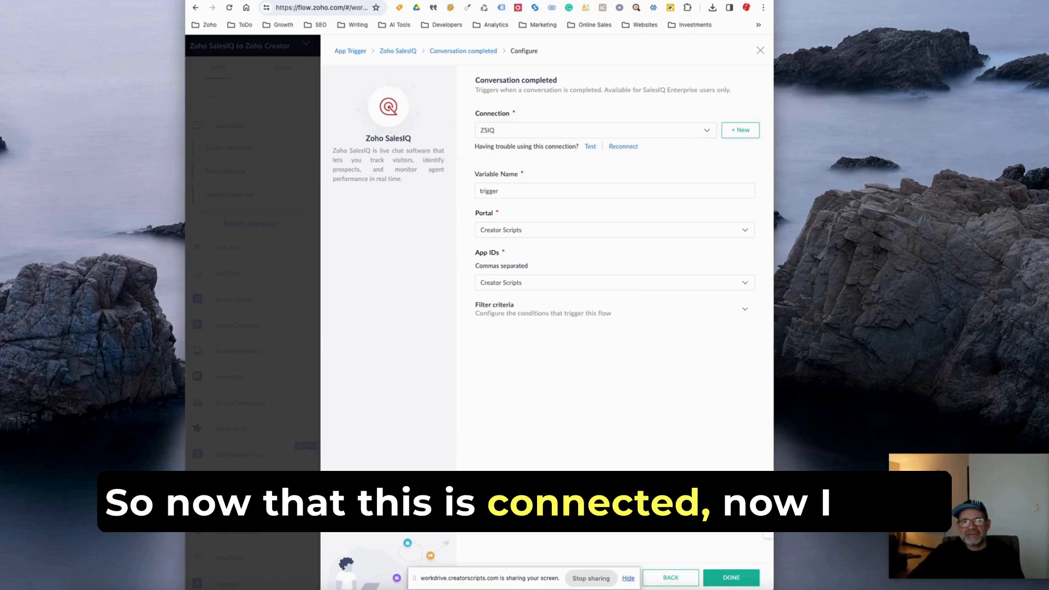
Save the trigger and place Zoho Creator's Create record action beneath Conversation completed in the flow.
click(731, 577)
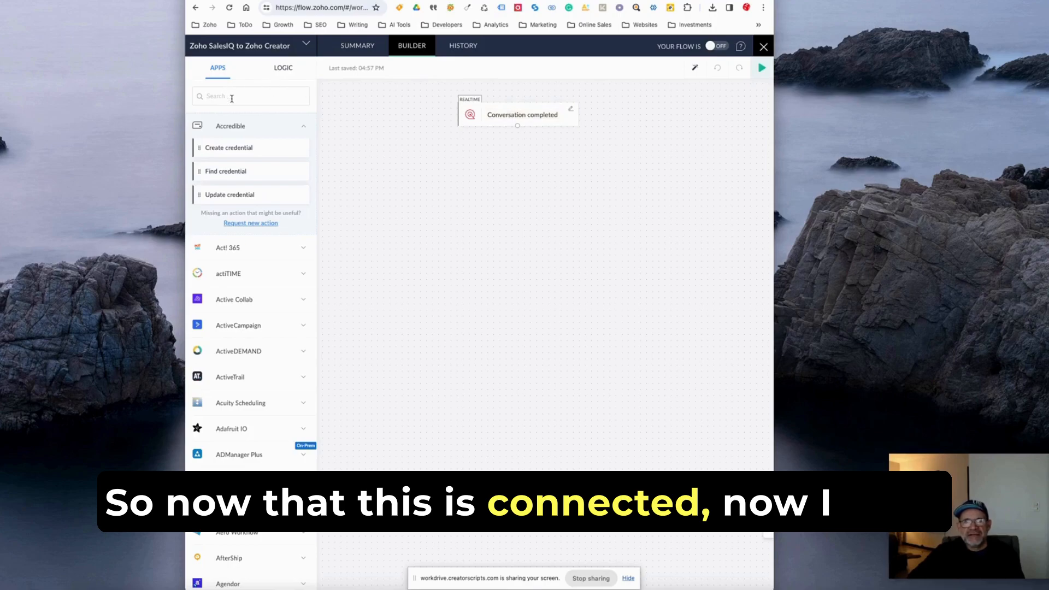
text(ZOHO CREATOR)
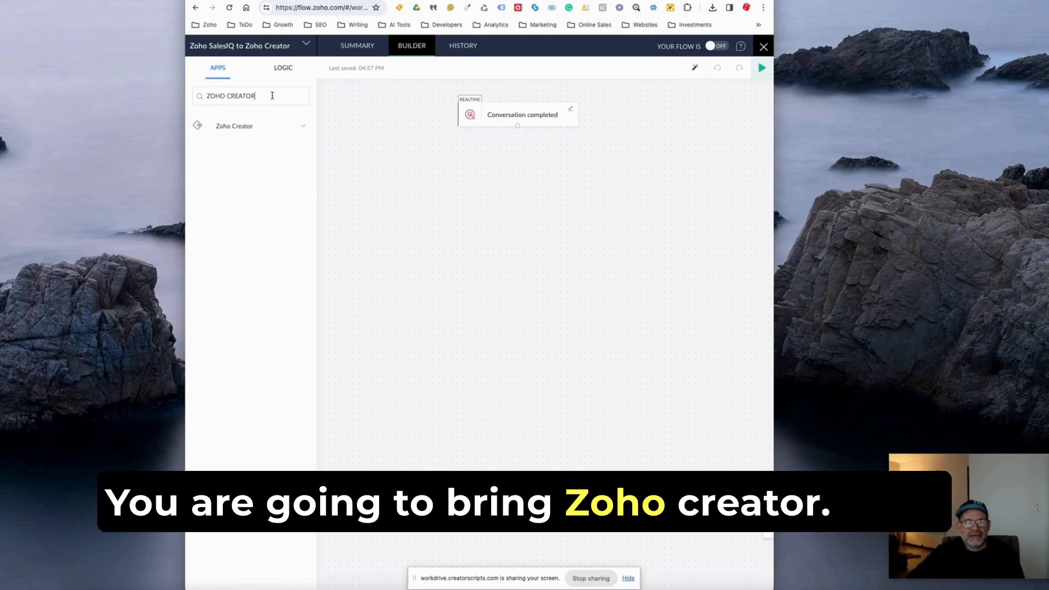
click(232, 131)
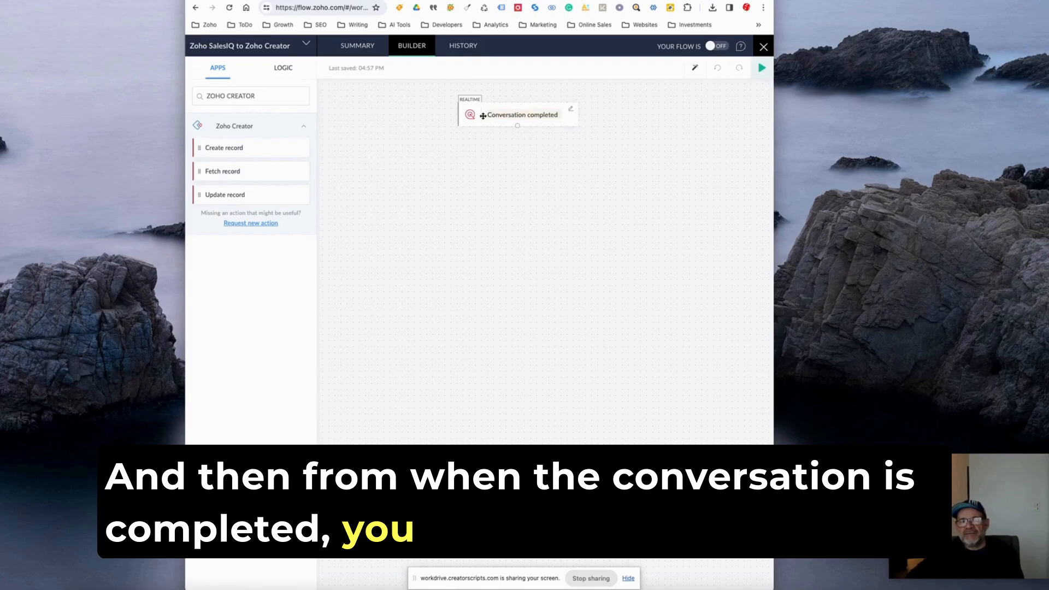
drag(227, 146, 484, 170)
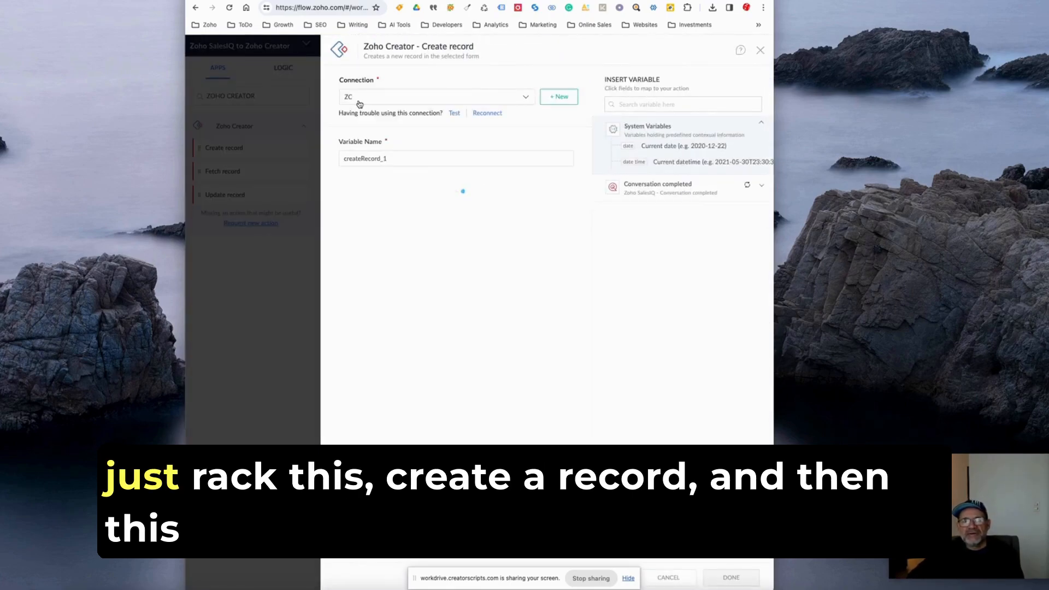
Set the record's application to Order Management and its form to New Order, and expand the Conversation completed variables.
click(356, 203)
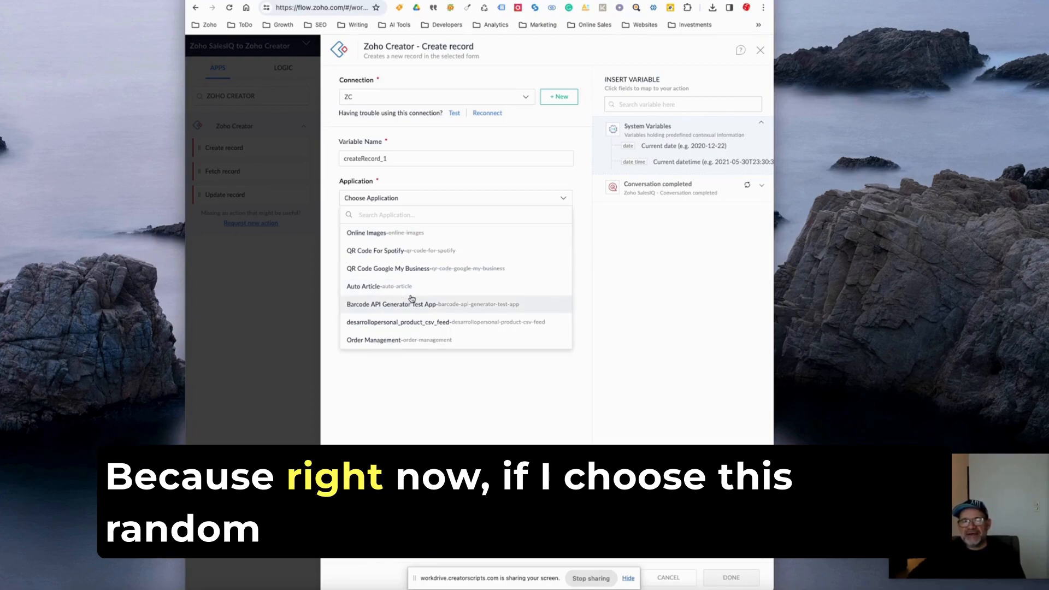
click(390, 340)
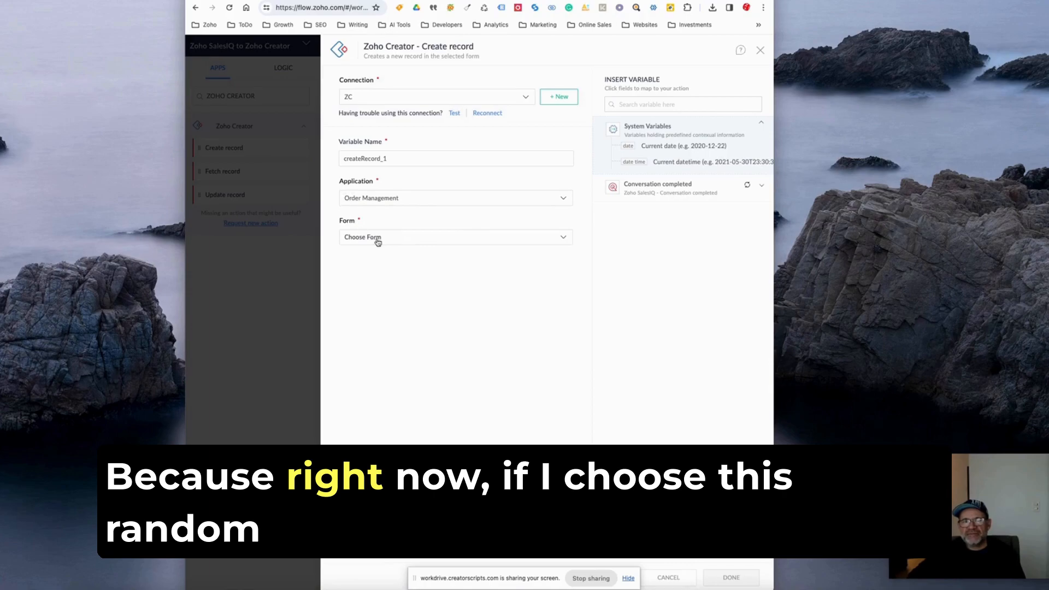
click(376, 238)
click(365, 270)
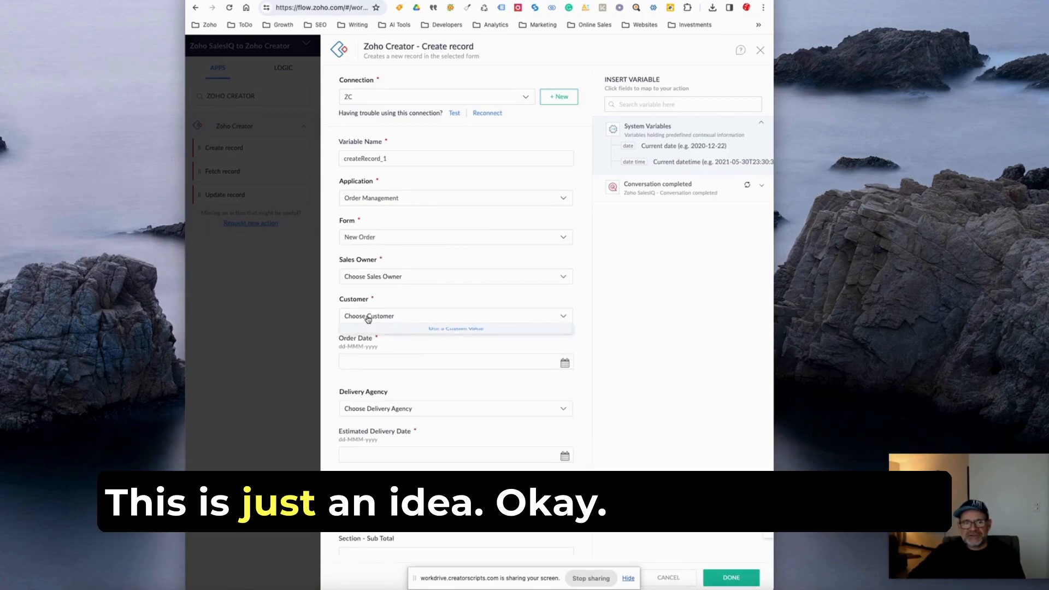
click(642, 322)
click(384, 320)
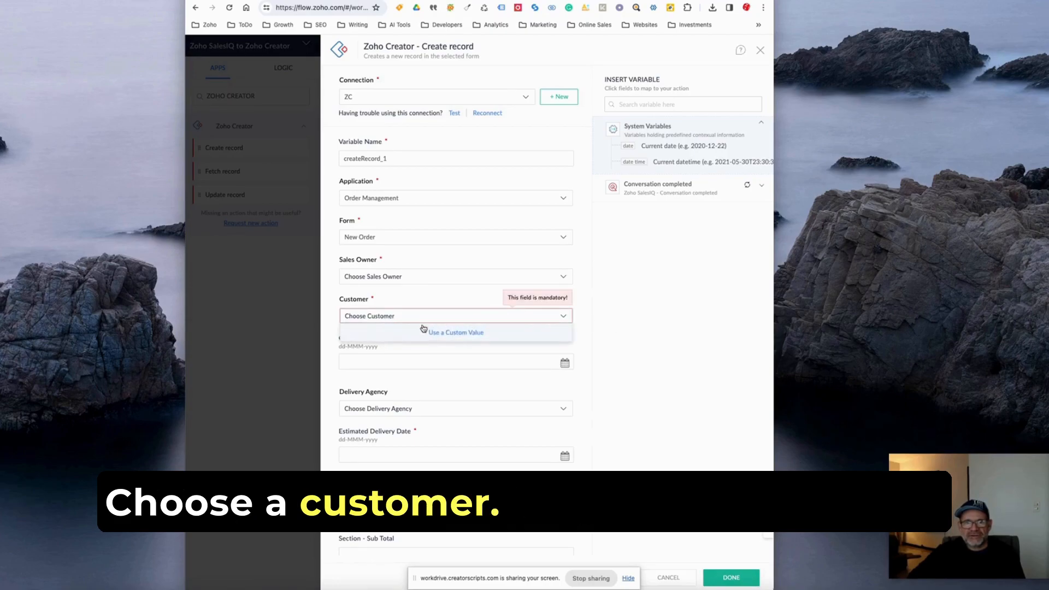
click(655, 185)
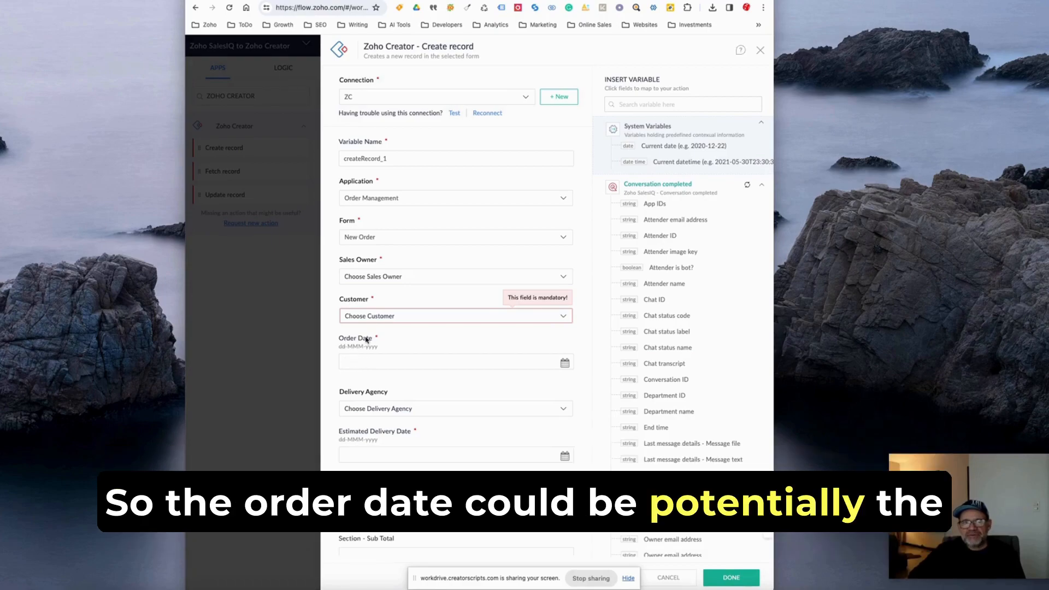
Map the conversation's Start time variable to the Order Date field.
scroll(671, 421, down, 3)
scroll(669, 421, down, 7)
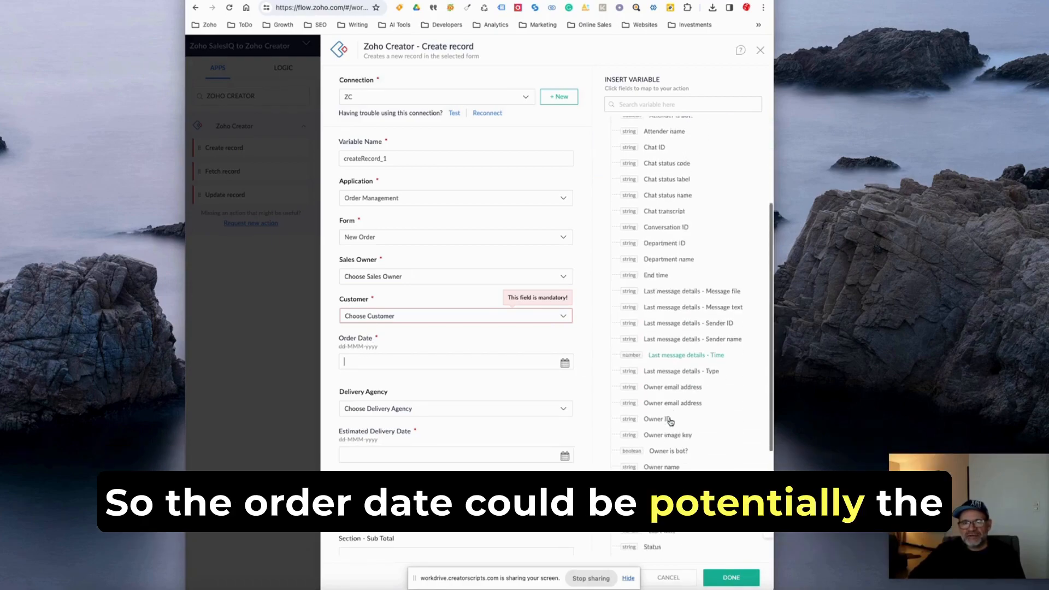
click(662, 417)
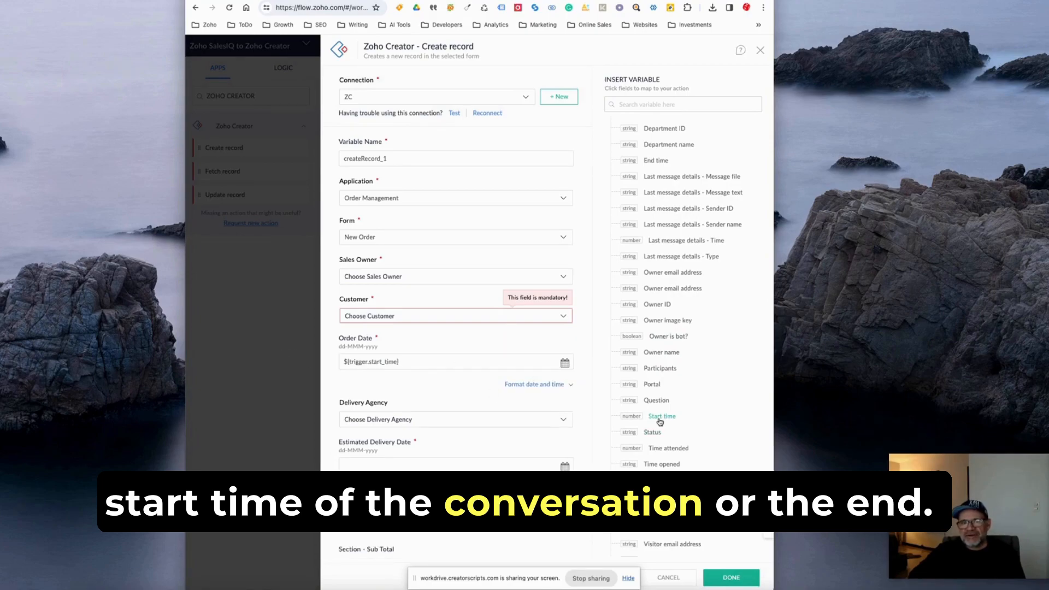
Replace the Order Date mapping with the conversation's End time variable.
click(406, 362)
key(BackSpace)
key(BackSpace)
key(BackSpace)
key(BackSpace)
key(BackSpace)
key(BackSpace)
key(BackSpace)
key(BackSpace)
key(BackSpace)
key(BackSpace)
key(BackSpace)
key(BackSpace)
key(BackSpace)
key(BackSpace)
key(BackSpace)
key(BackSpace)
key(BackSpace)
key(BackSpace)
key(BackSpace)
key(BackSpace)
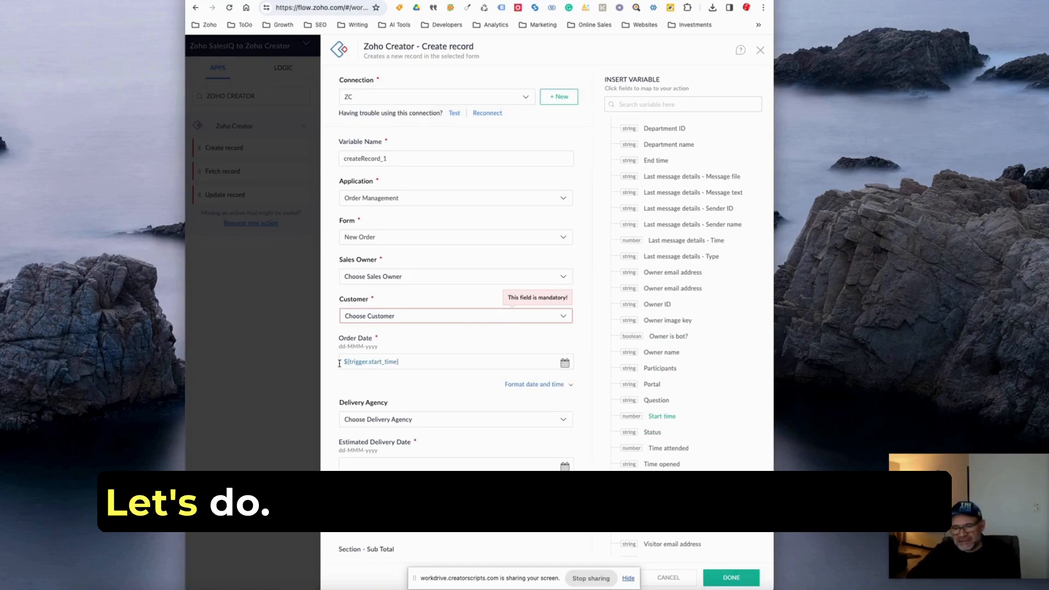
scroll(665, 363, up, 3)
click(657, 321)
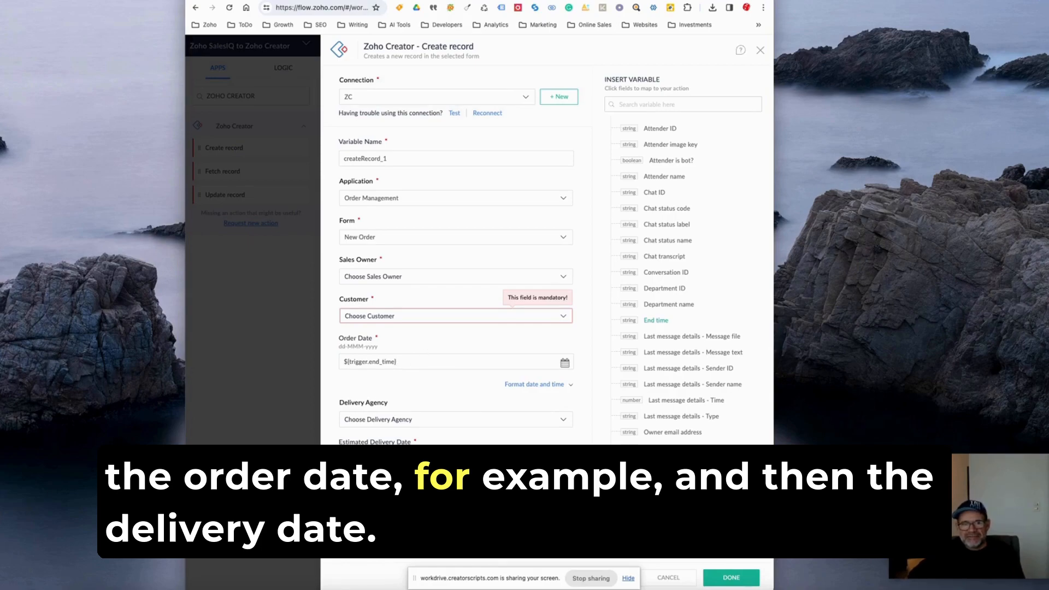
Review the remaining New Order fields available for mapping, including the delivery dates and section totals.
scroll(456, 273, down, 3)
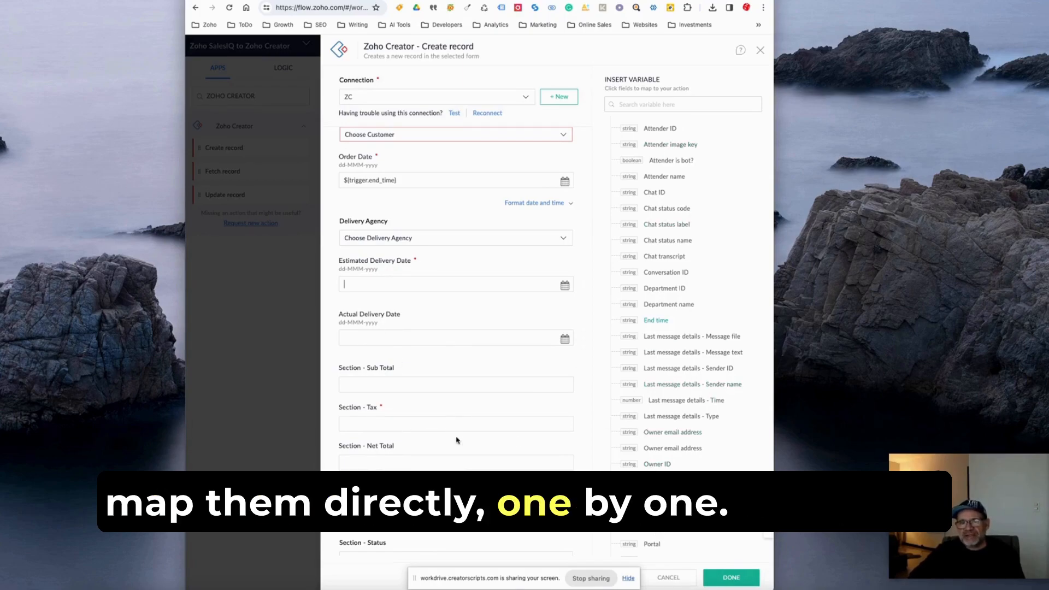
scroll(399, 449, down, 1)
drag(512, 578, 106, 577)
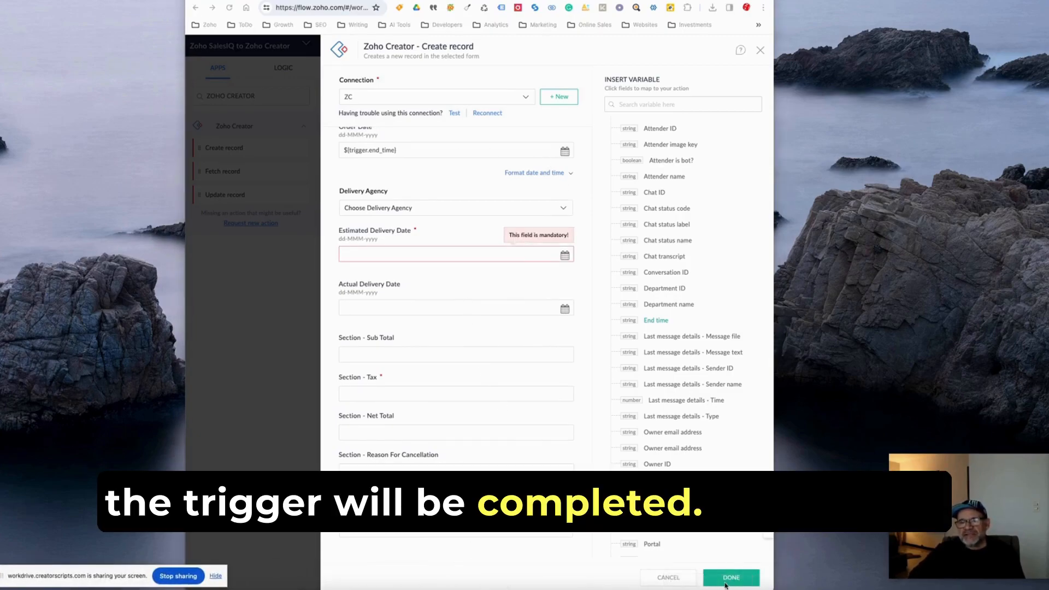
scroll(463, 363, up, 4)
scroll(429, 346, down, 2)
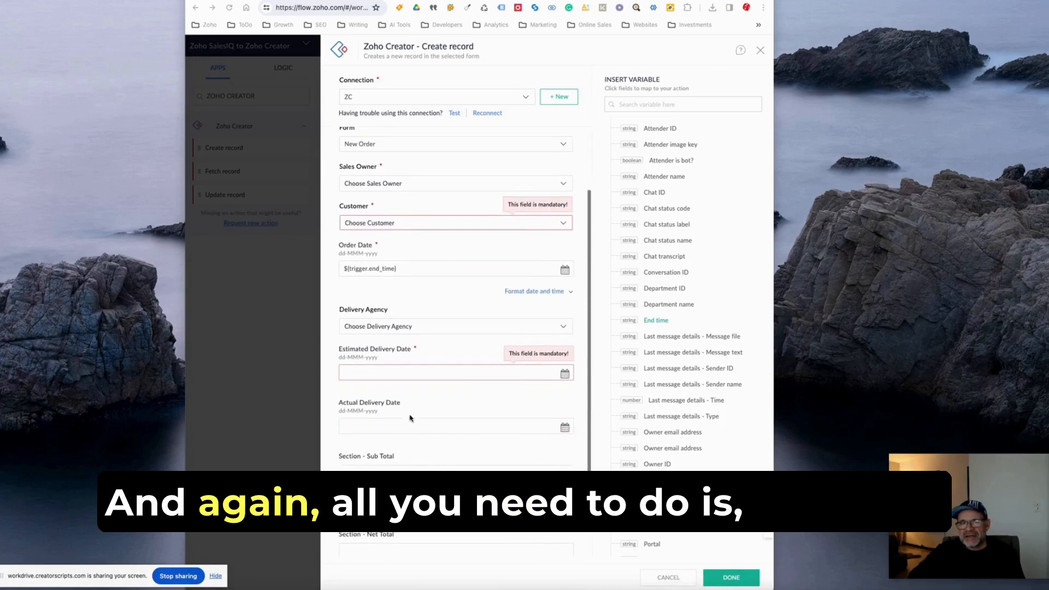
Check the rest of the New Order fields for an email field, and close the Create record configuration.
click(376, 471)
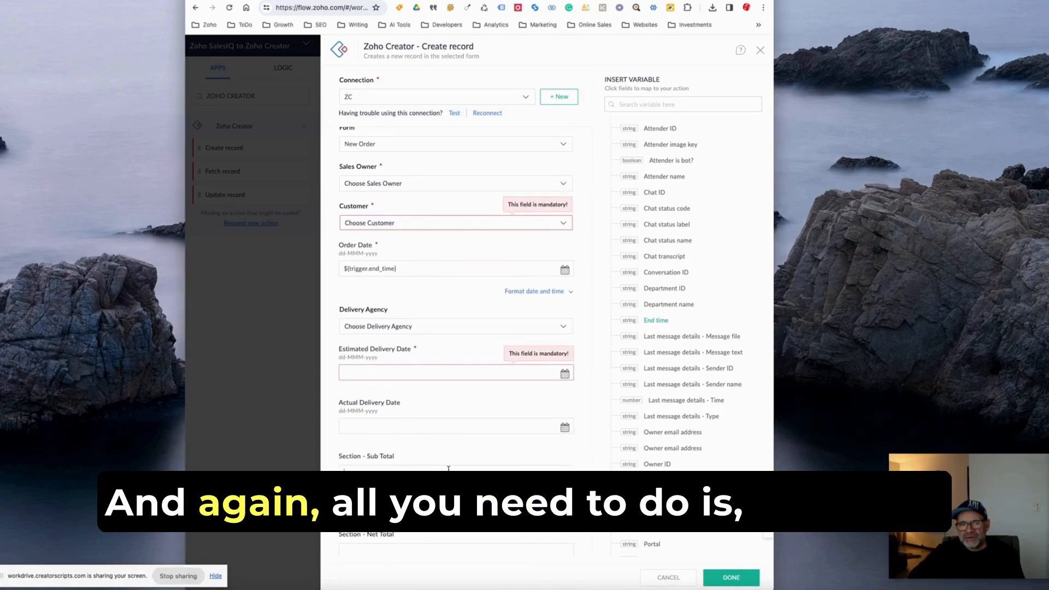
scroll(431, 432, down, 2)
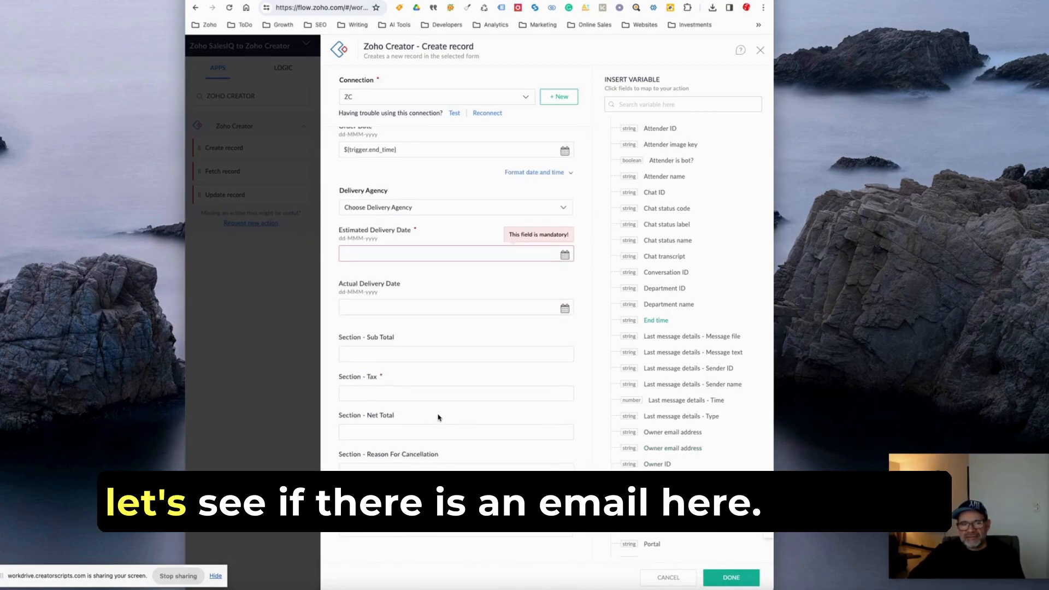
scroll(437, 417, up, 4)
scroll(437, 417, down, 4)
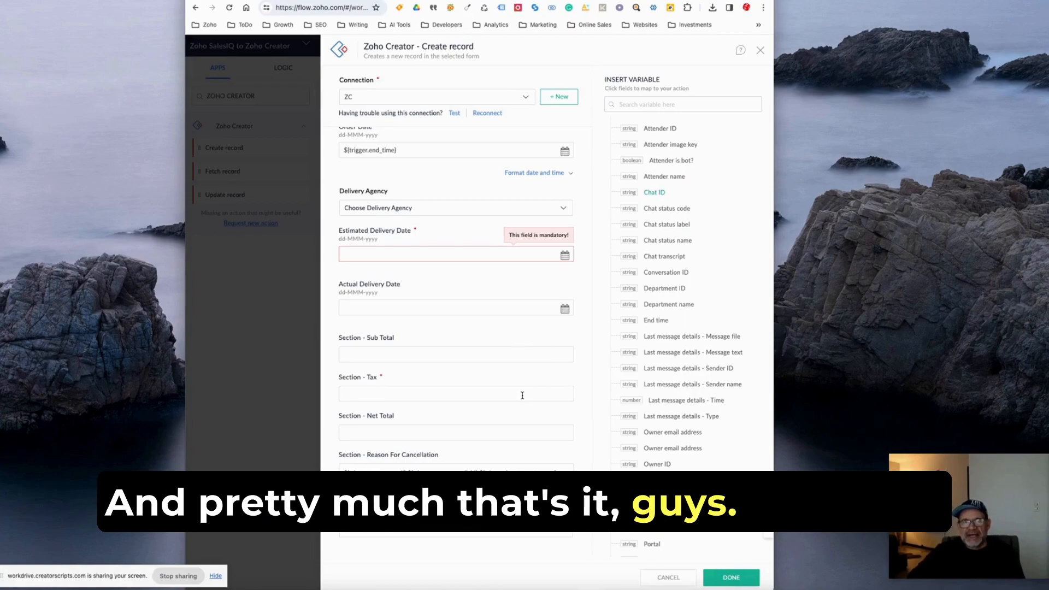
click(760, 51)
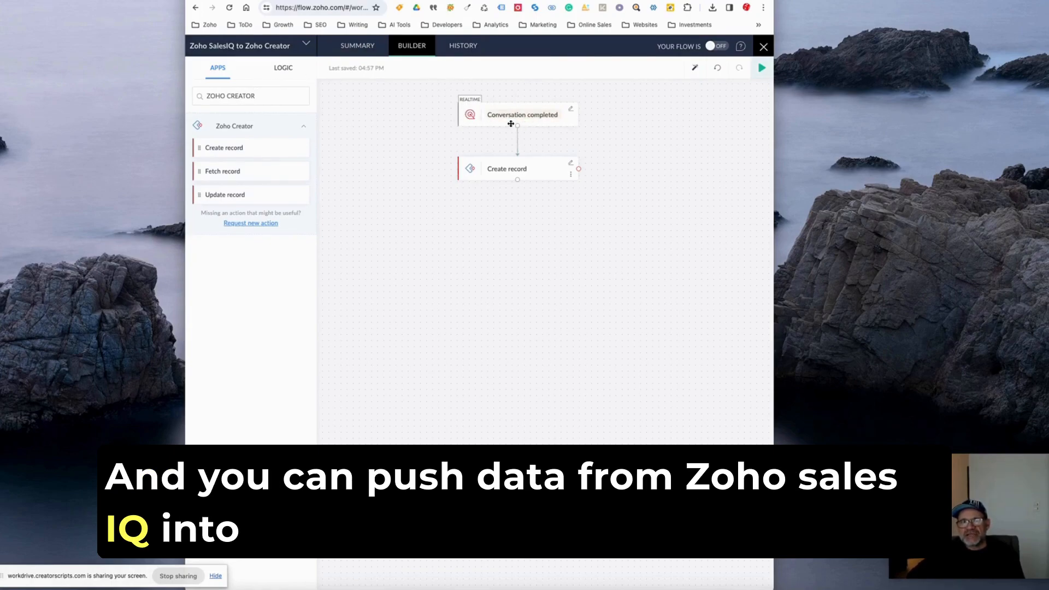
Search the available apps for ZOHO CRM, expand it and look through its actions.
click(269, 96)
key(BackSpace)
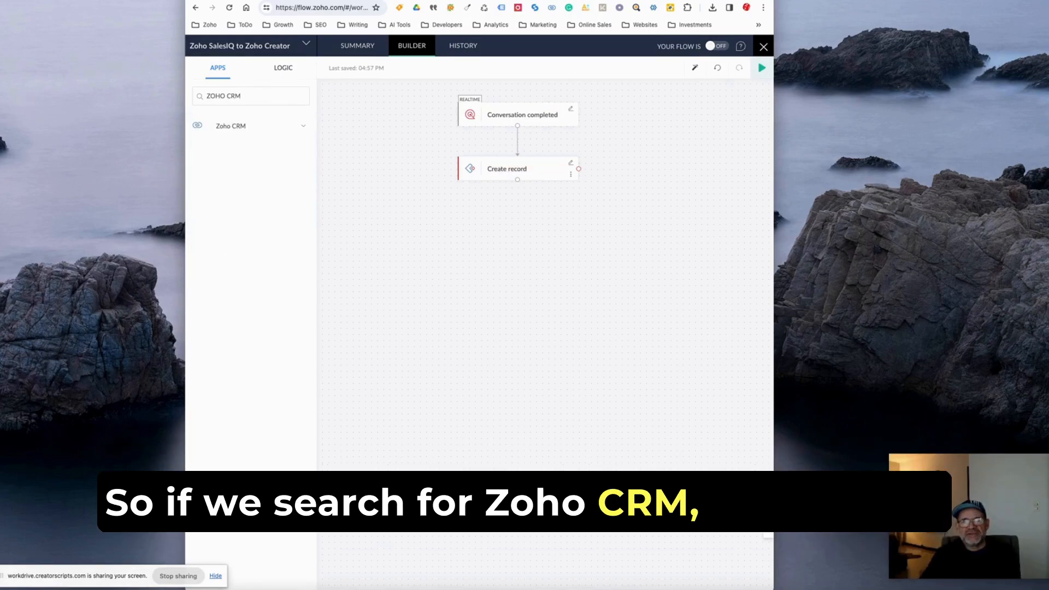
click(240, 122)
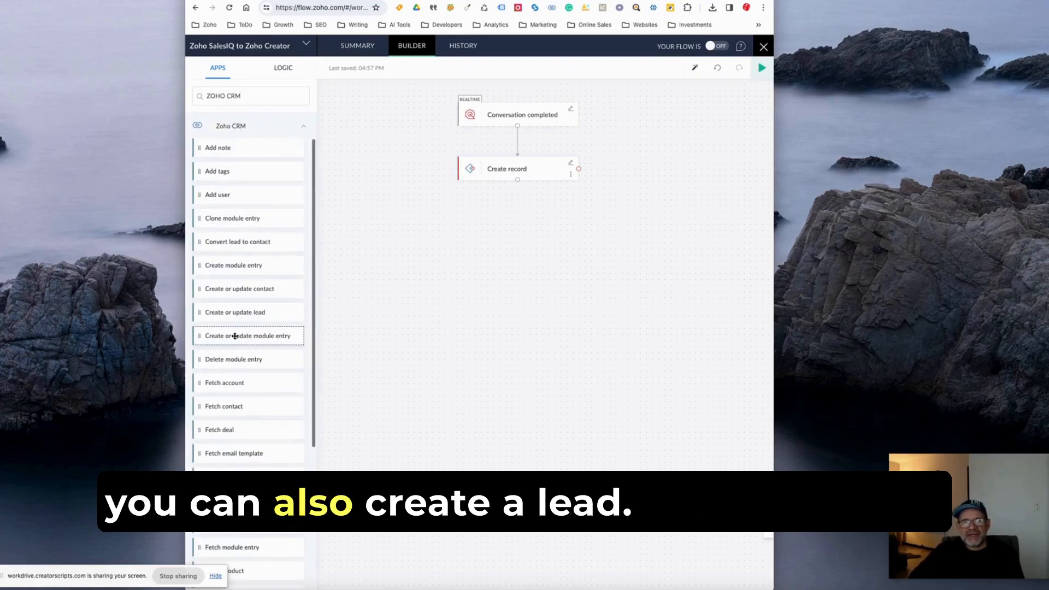
scroll(240, 385, down, 5)
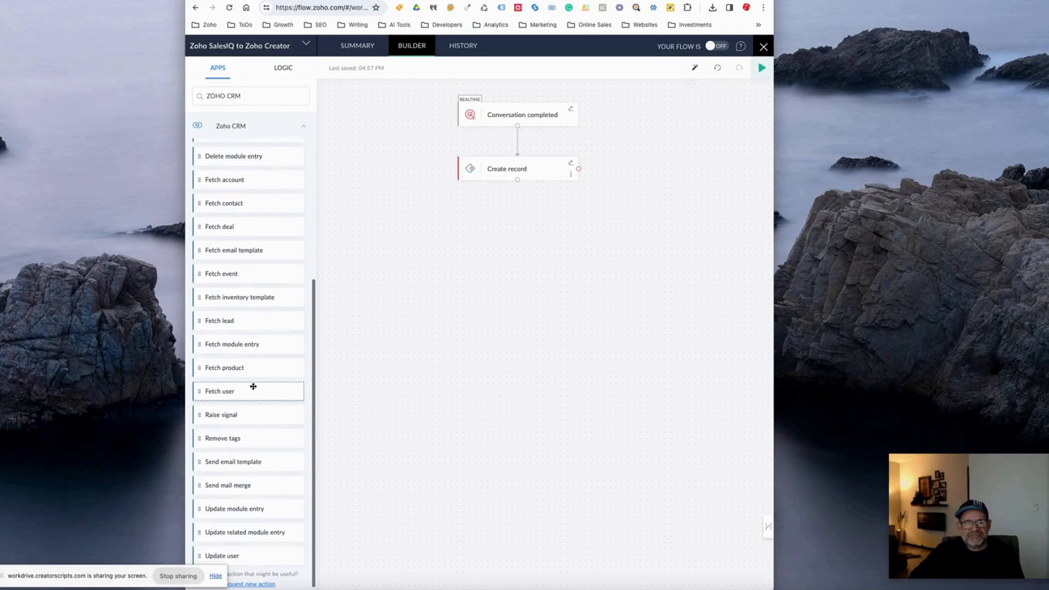
scroll(251, 371, up, 5)
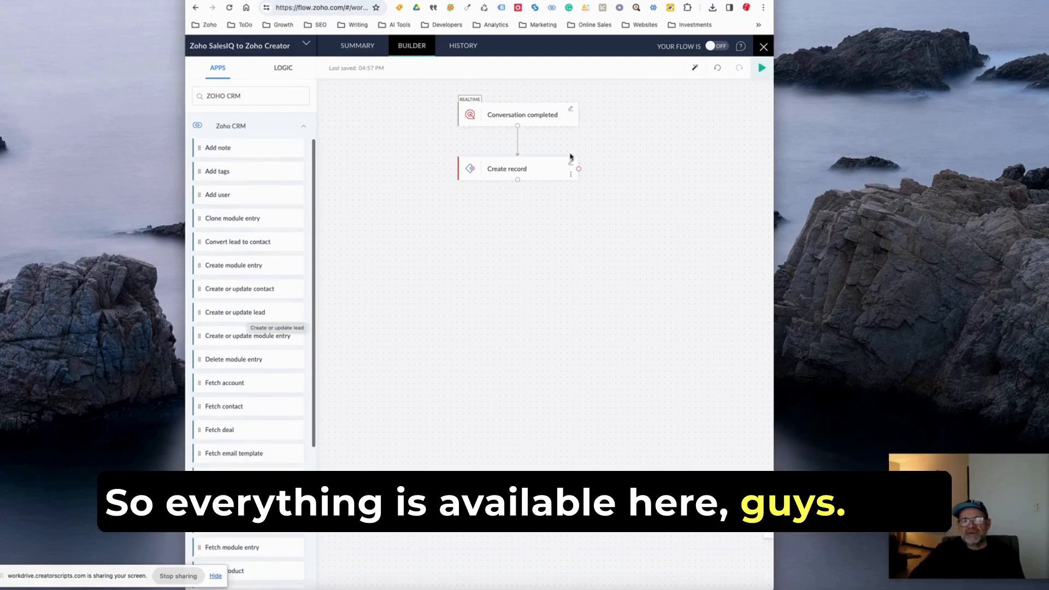
Clear the app search and browse the full list of apps available for the flow.
triple_click(236, 94)
key(BackSpace)
scroll(247, 356, down, 6)
scroll(246, 356, down, 4)
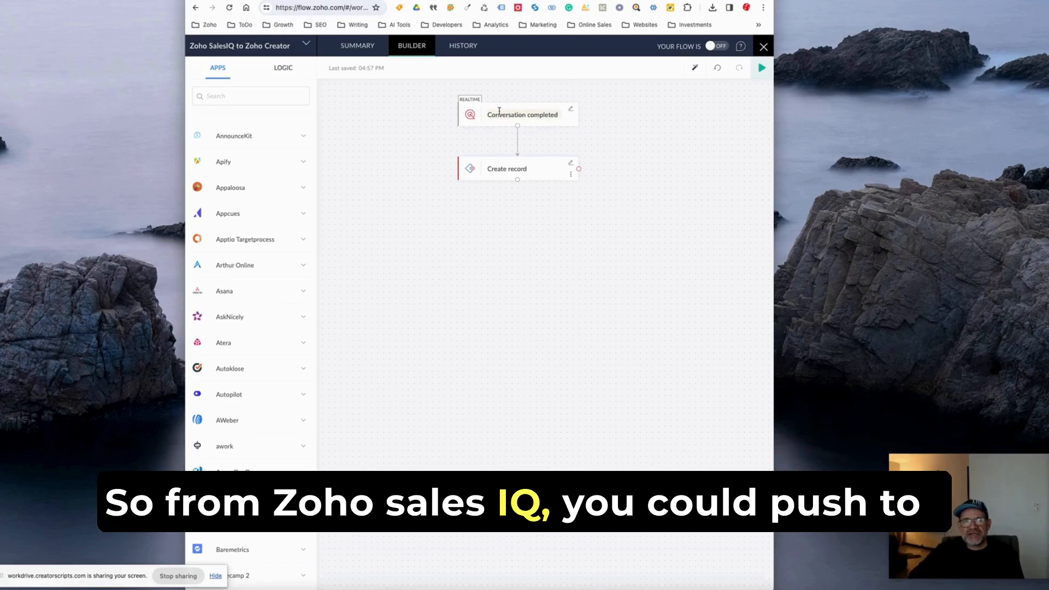
scroll(227, 294, up, 3)
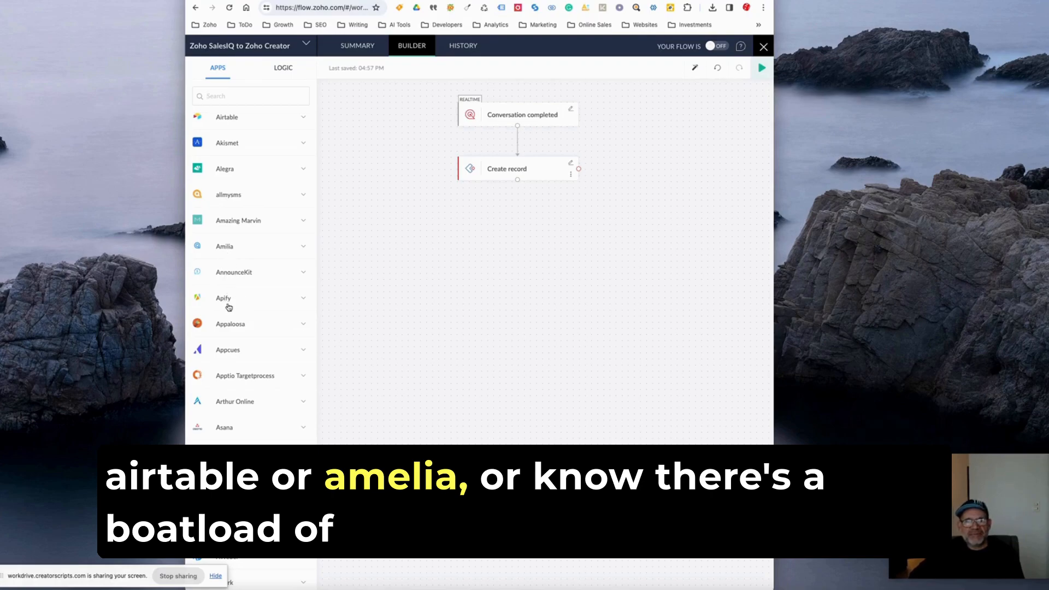
scroll(240, 371, down, 4)
scroll(241, 372, down, 20)
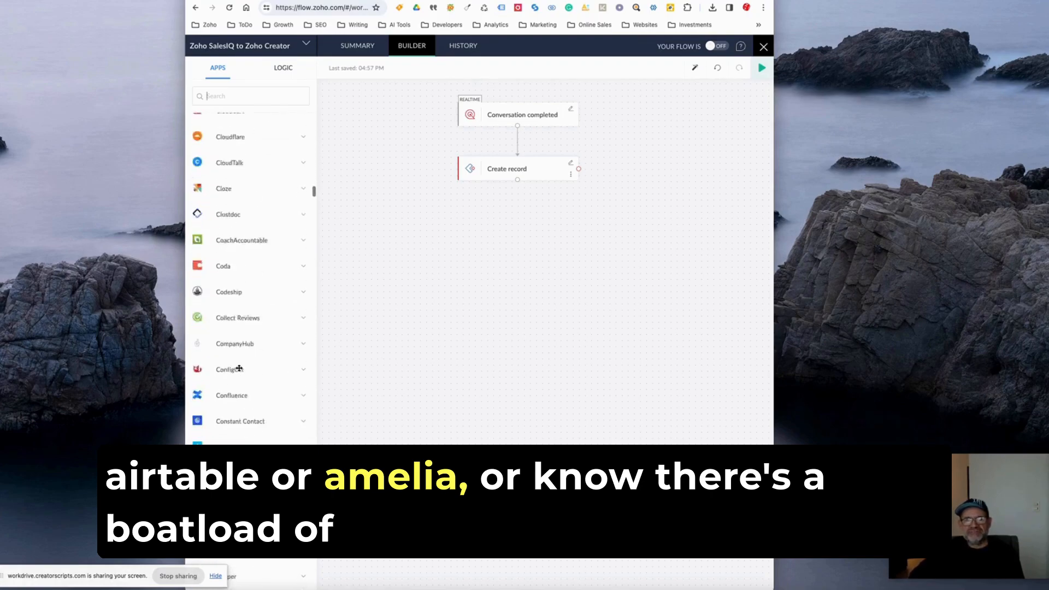
scroll(239, 372, down, 20)
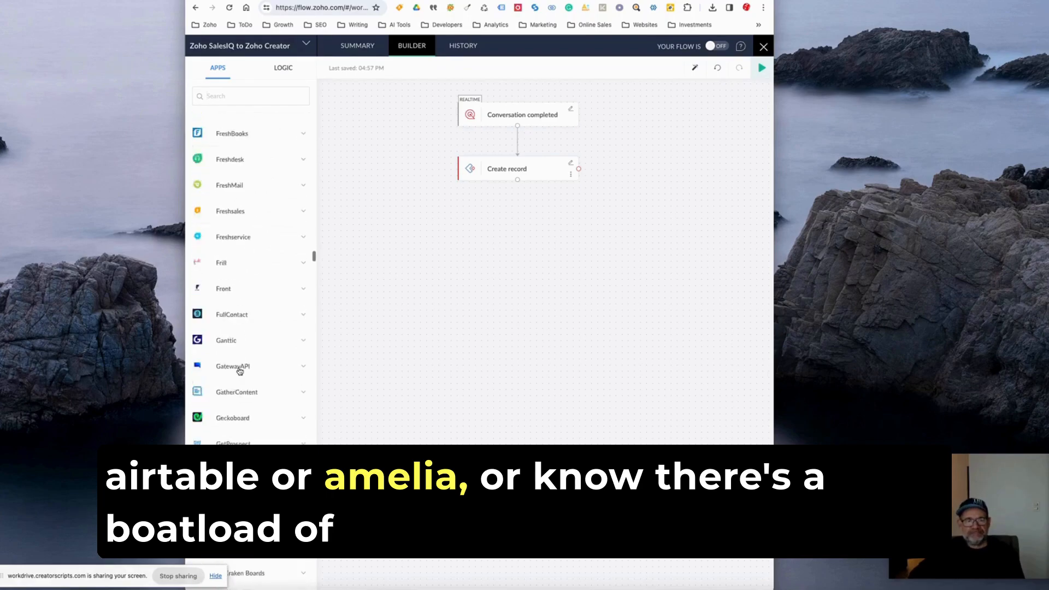
scroll(239, 372, up, 12)
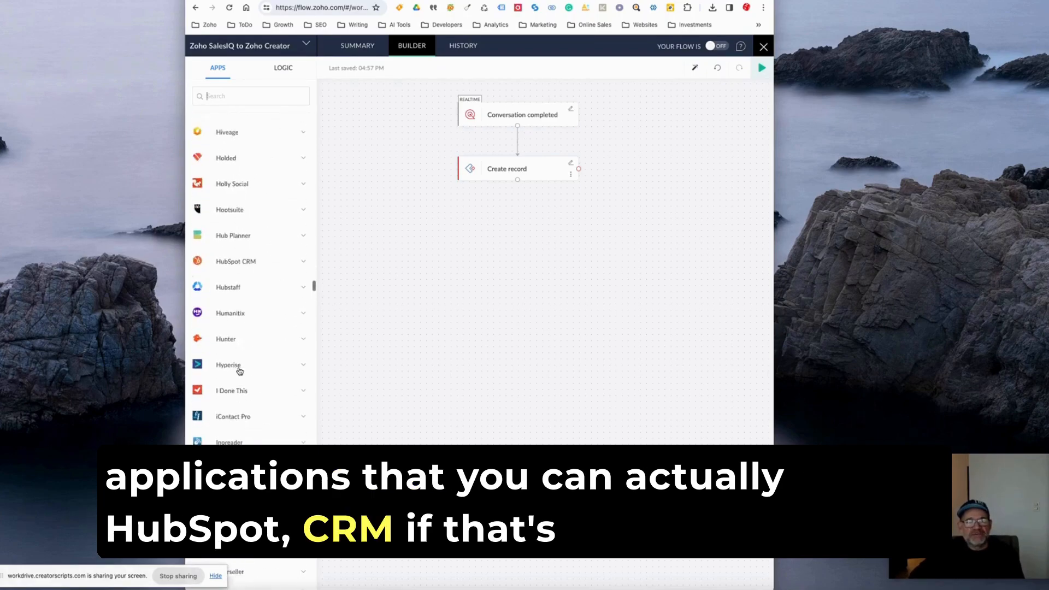
scroll(235, 393, down, 15)
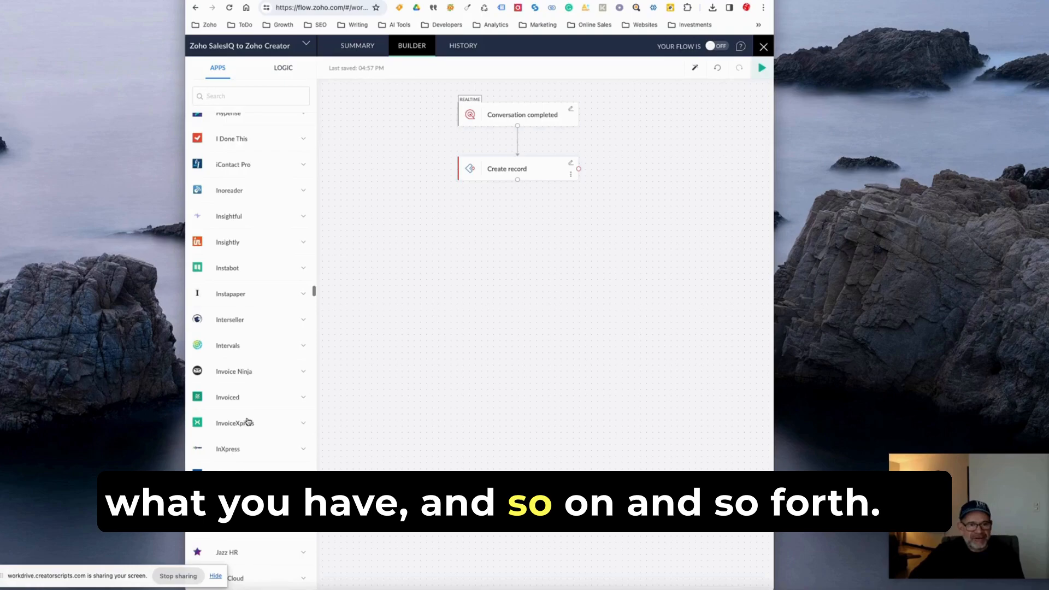
scroll(253, 422, down, 9)
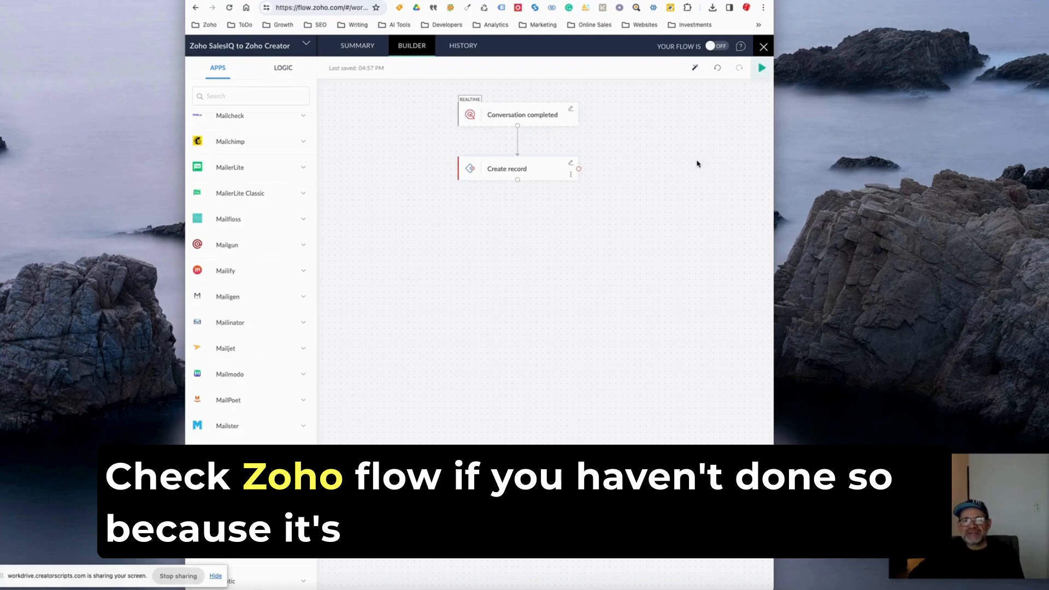
scroll(242, 213, up, 20)
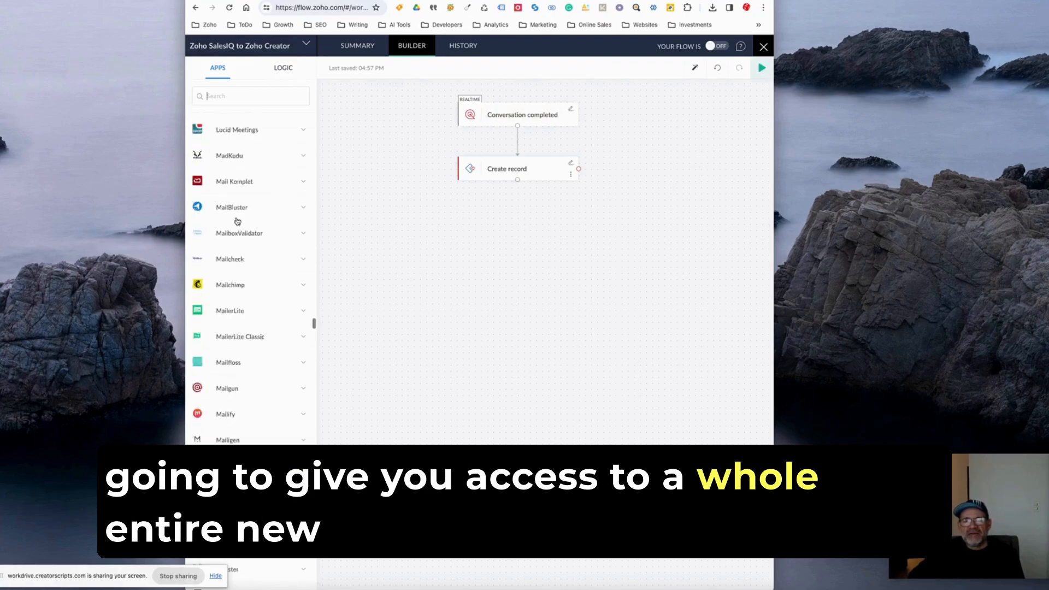
scroll(240, 221, up, 2)
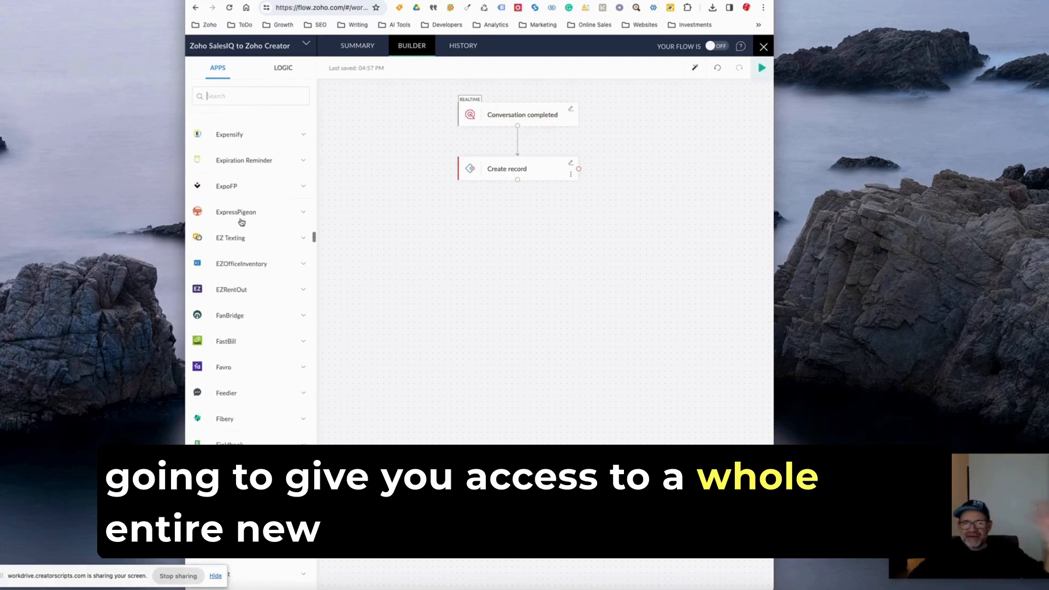